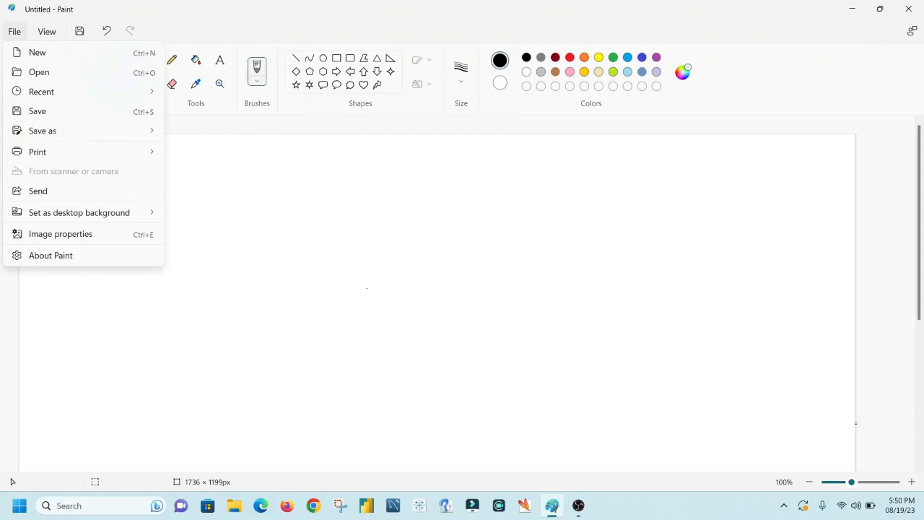
Close the untitled drawing without saving its changes
key("Escape")
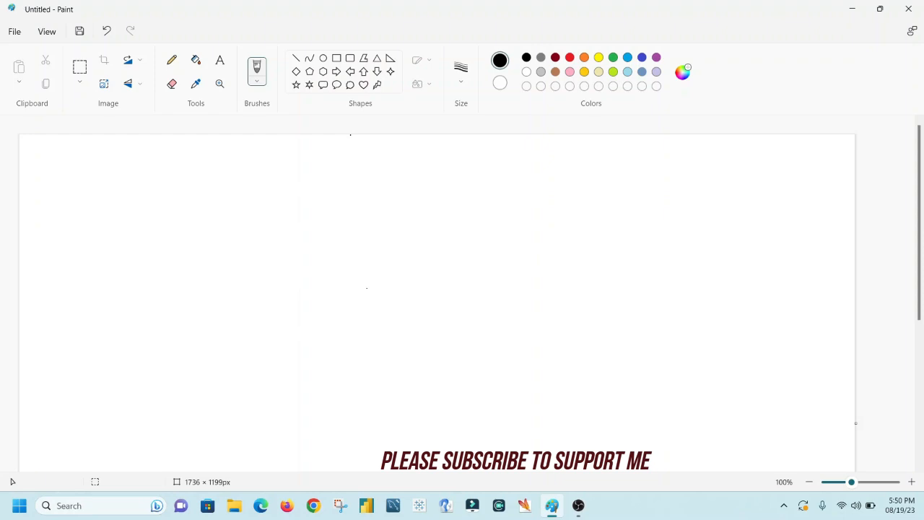
left_click(47, 31)
mouse_move(14, 32)
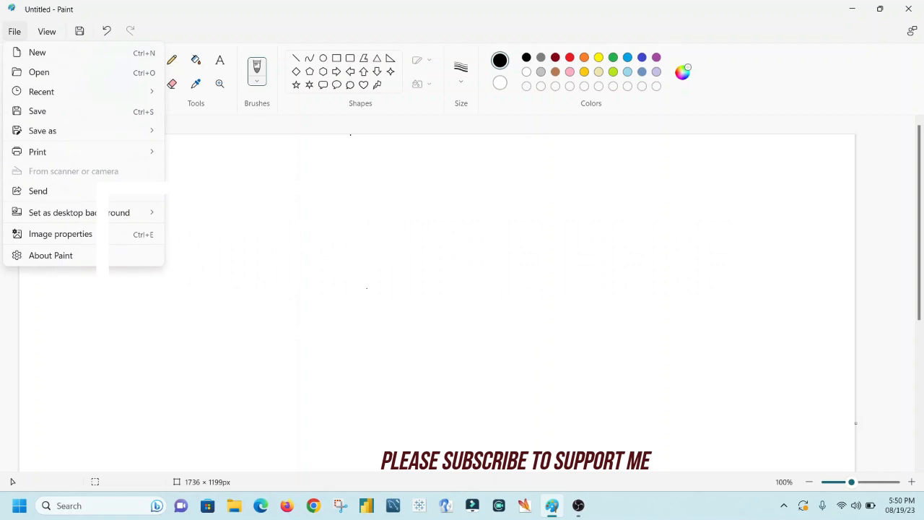
left_click(908, 8)
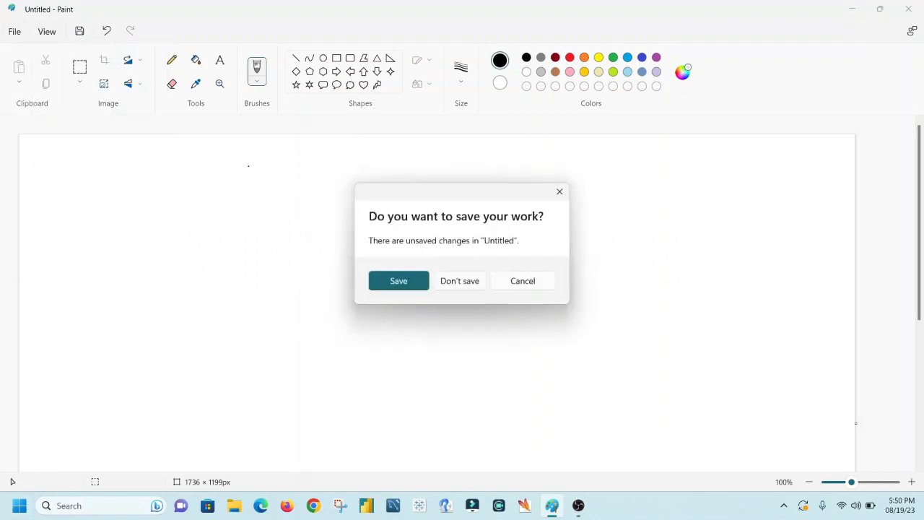
left_click(459, 281)
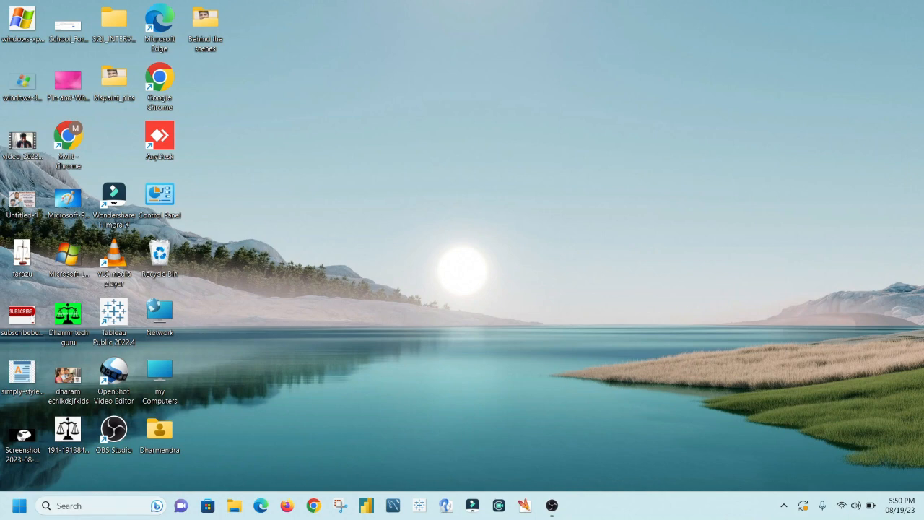
Search Windows for "mspaint" and open a fresh Paint window
left_click(69, 505)
type("ms")
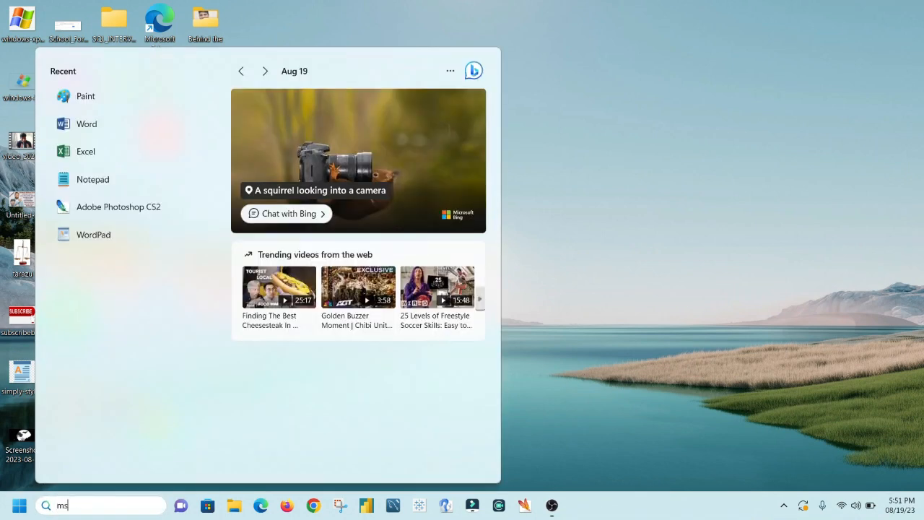
type("paint")
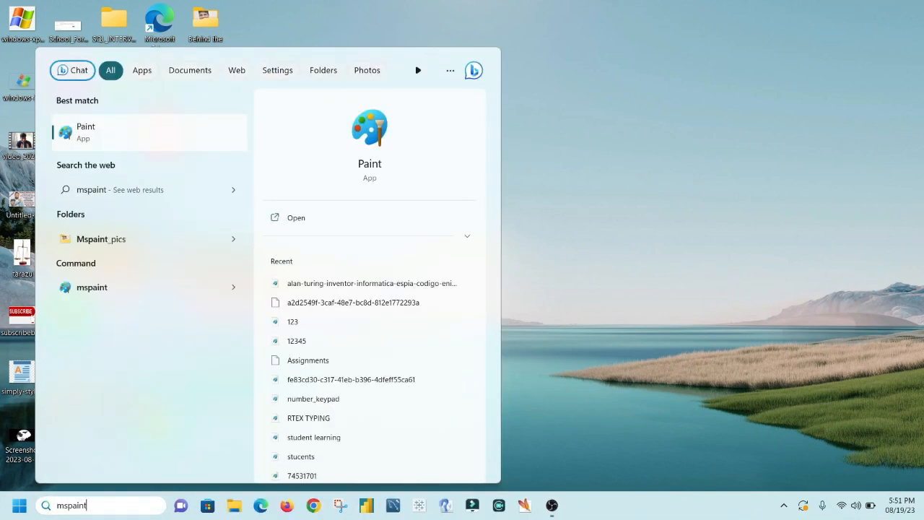
key("Return")
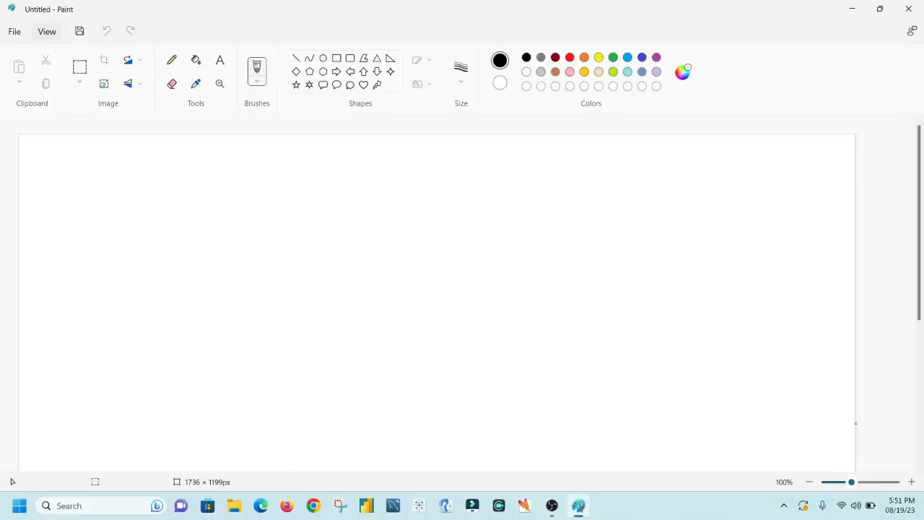
Show the rulers around the blank canvas and hide them again
left_click(47, 31)
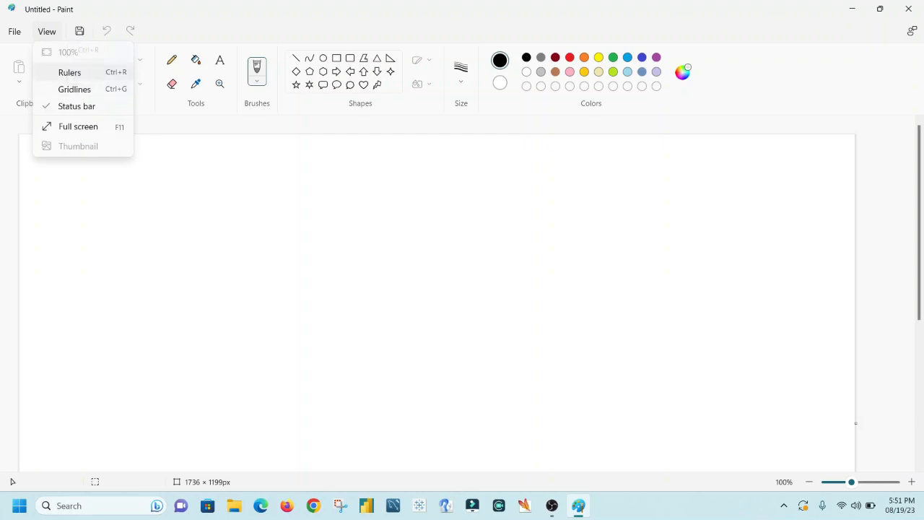
left_click(70, 72)
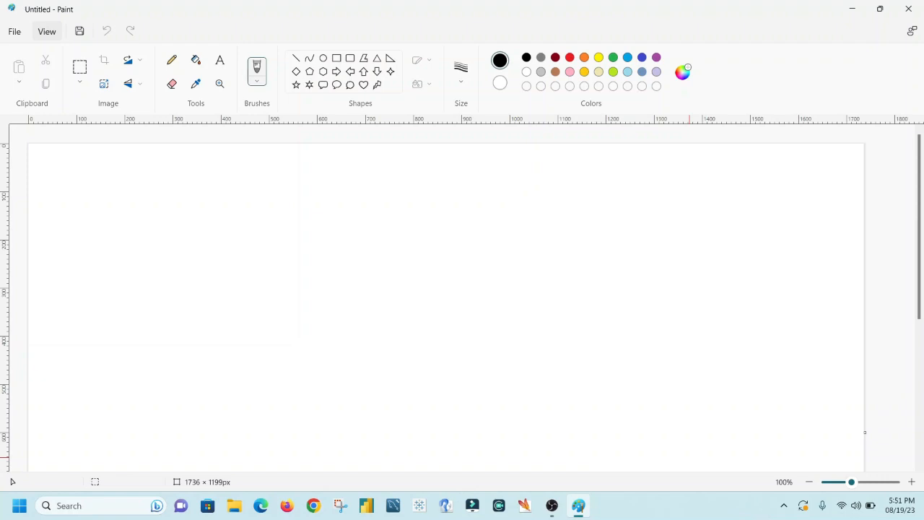
left_click(46, 31)
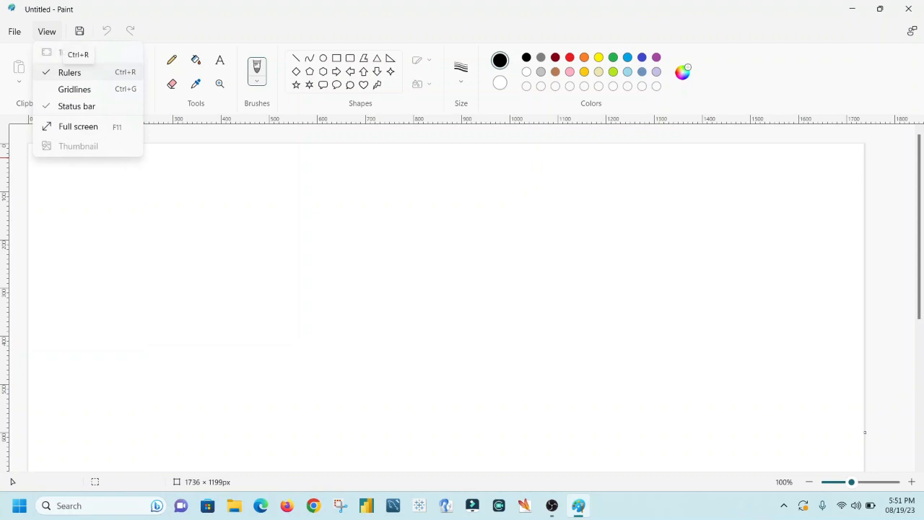
left_click(69, 73)
Turn on the gridlines and draw a diamond about 567 × 540 px in the left half of the canvas
left_click(46, 31)
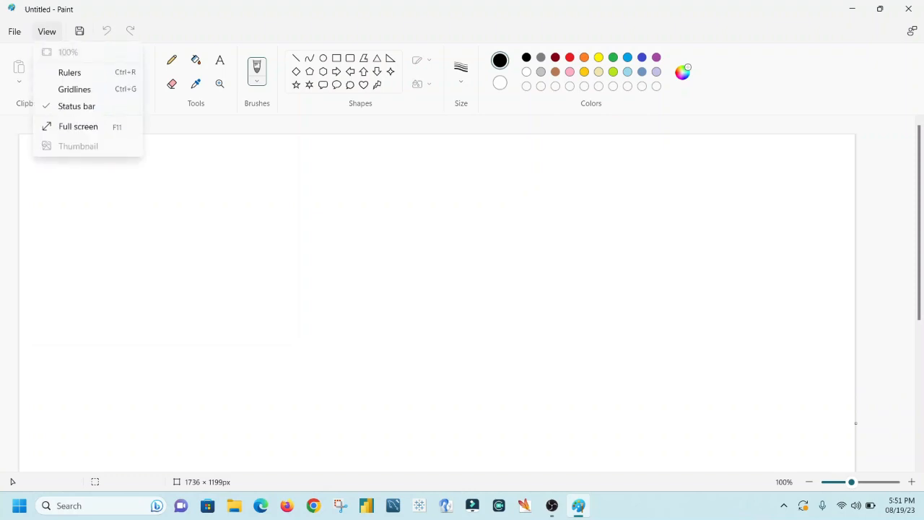
left_click(74, 89)
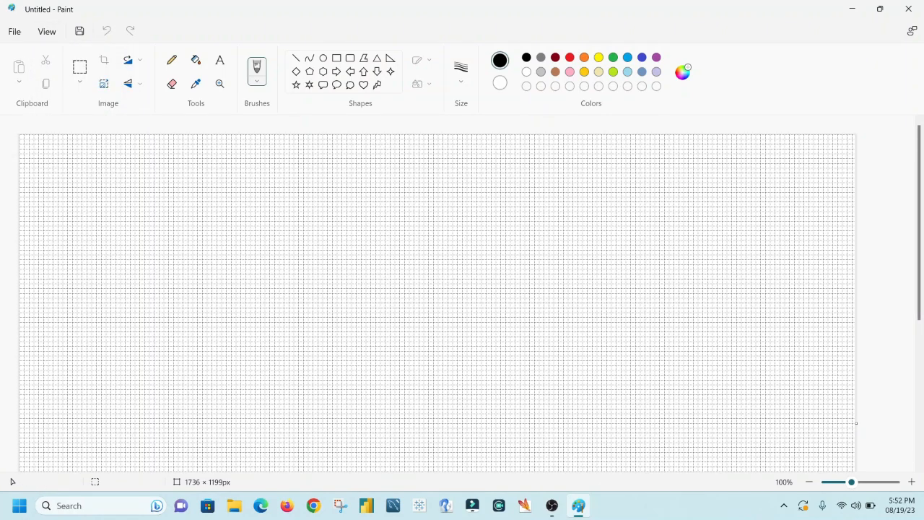
left_click(296, 71)
mouse_move(172, 194)
left_mouse_down()
mouse_move(175, 270)
mouse_move(446, 454)
left_mouse_up()
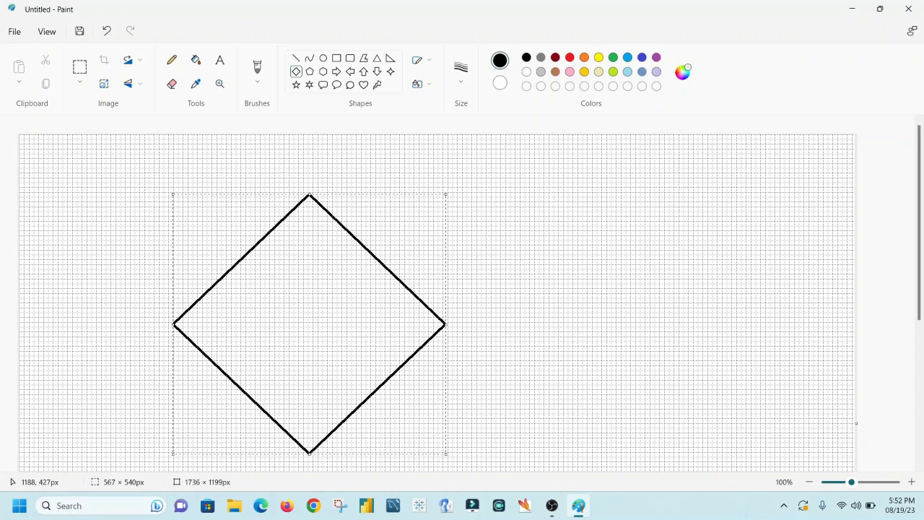
Undo the diamond and turn off the gridlines
key("ctrl+z")
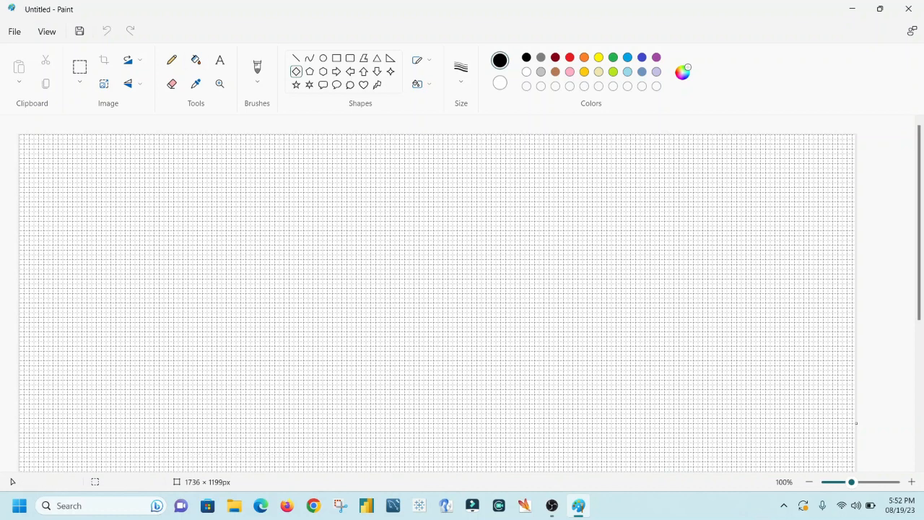
left_click(47, 31)
left_click(72, 89)
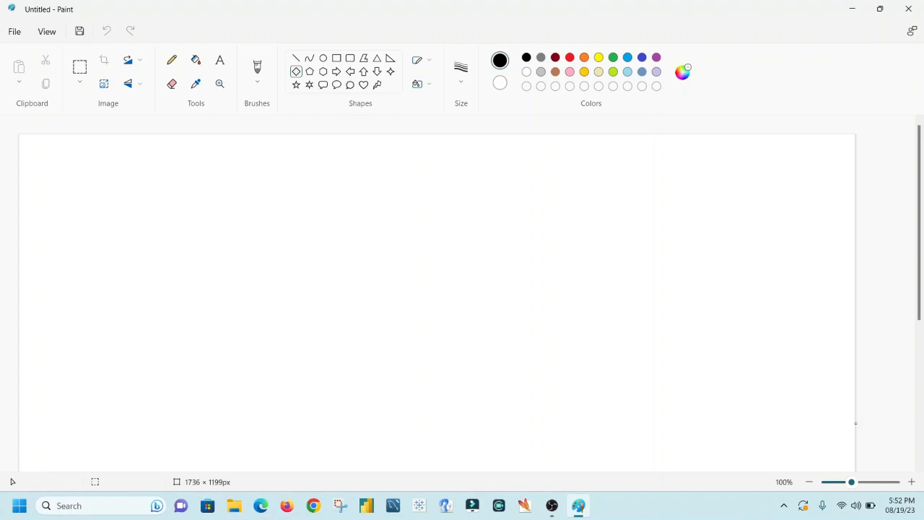
Hide the status bar and bring it back, repeating this twice so that it ends up shown
left_click(46, 31)
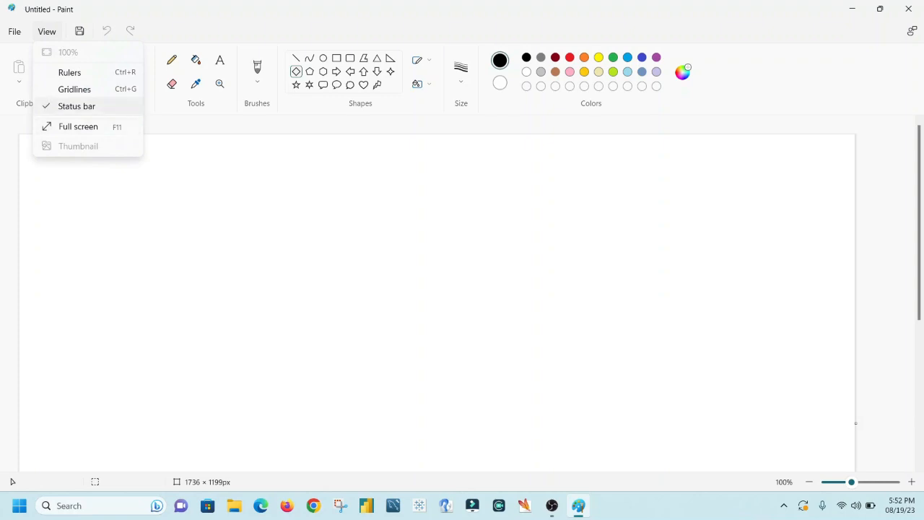
left_click(76, 106)
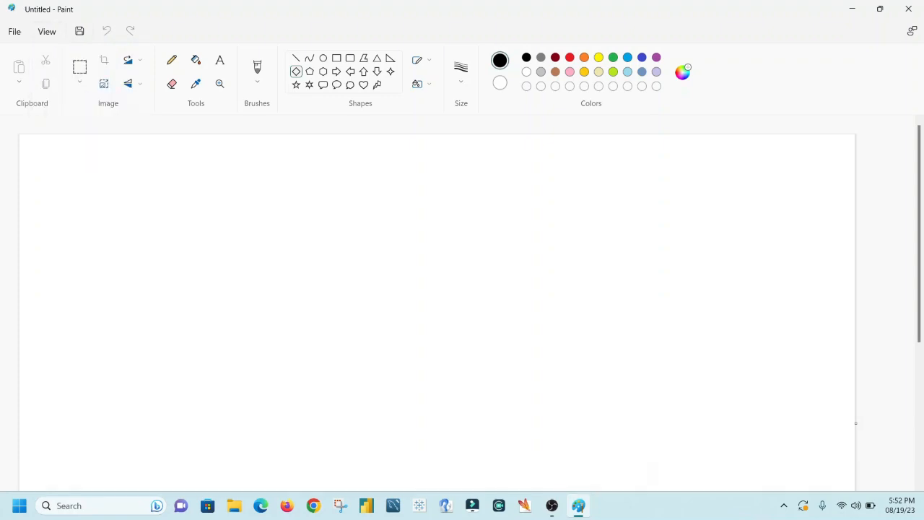
left_click(46, 31)
left_click(76, 106)
left_click(46, 31)
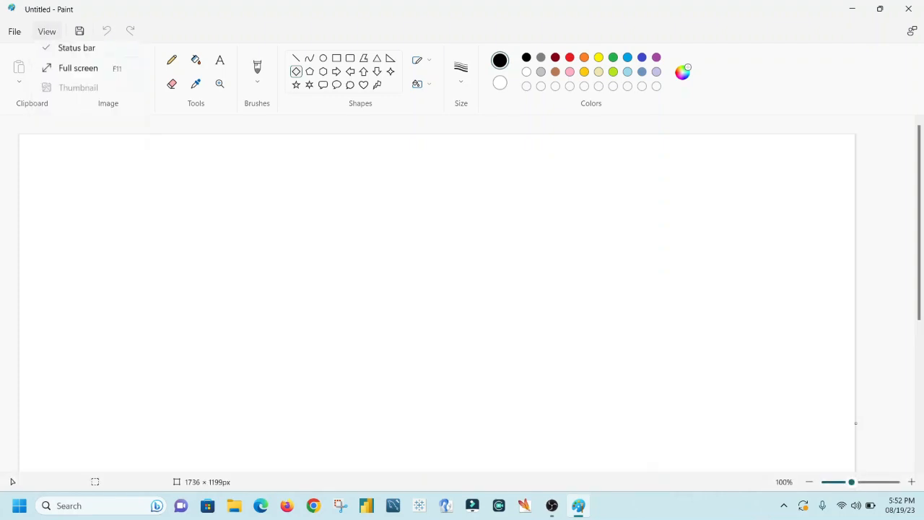
left_click(76, 106)
left_click(46, 31)
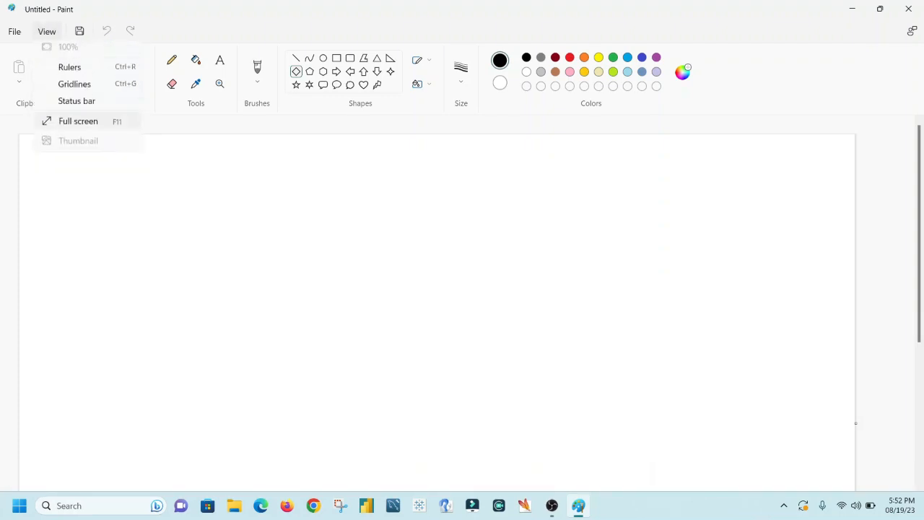
left_click(77, 106)
left_click(46, 31)
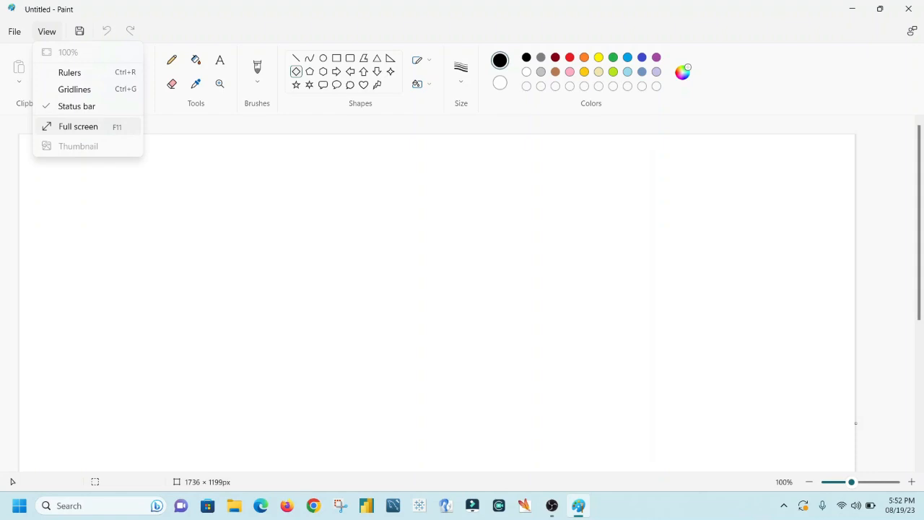
left_click(252, 200)
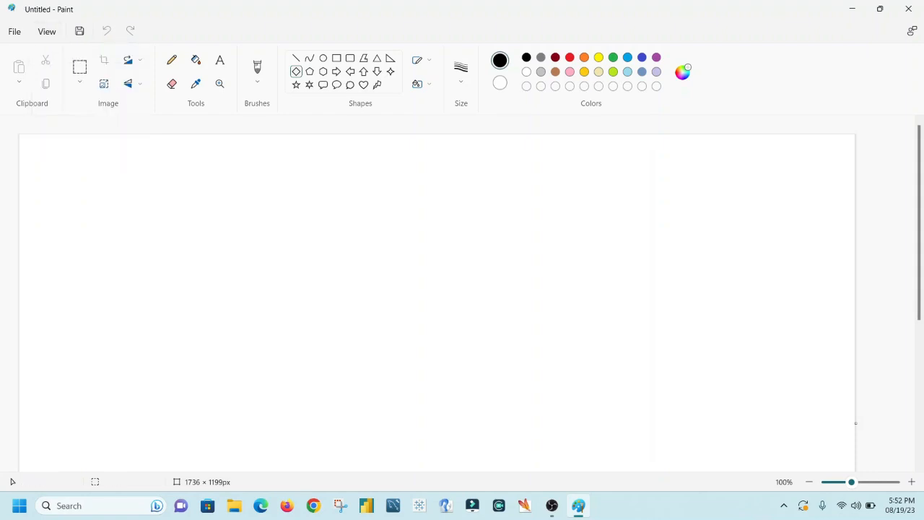
Draw a closed, self-crossing eight-corner polygon about 683 × 511 px in the left half of the canvas
left_click(363, 58)
left_click_drag(166, 188, 452, 404)
left_click(256, 404)
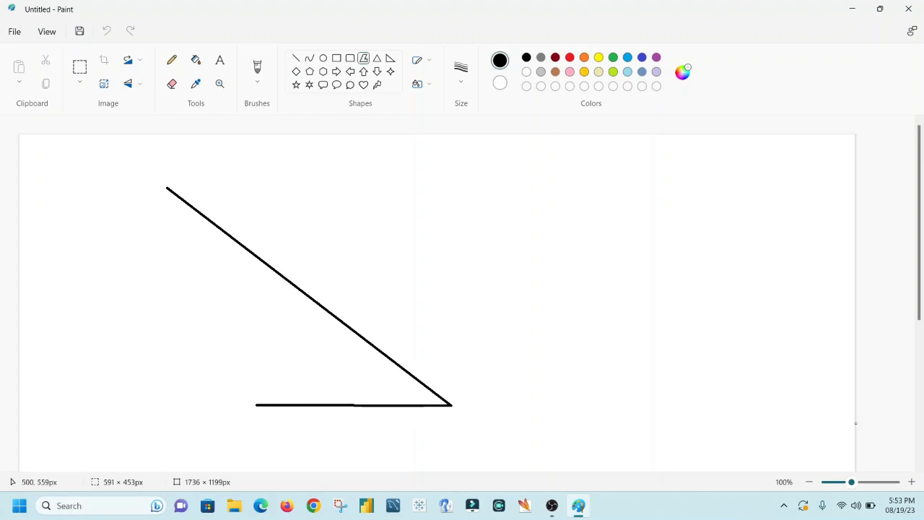
left_click(214, 313)
left_click(314, 180)
left_click(483, 271)
left_click(377, 324)
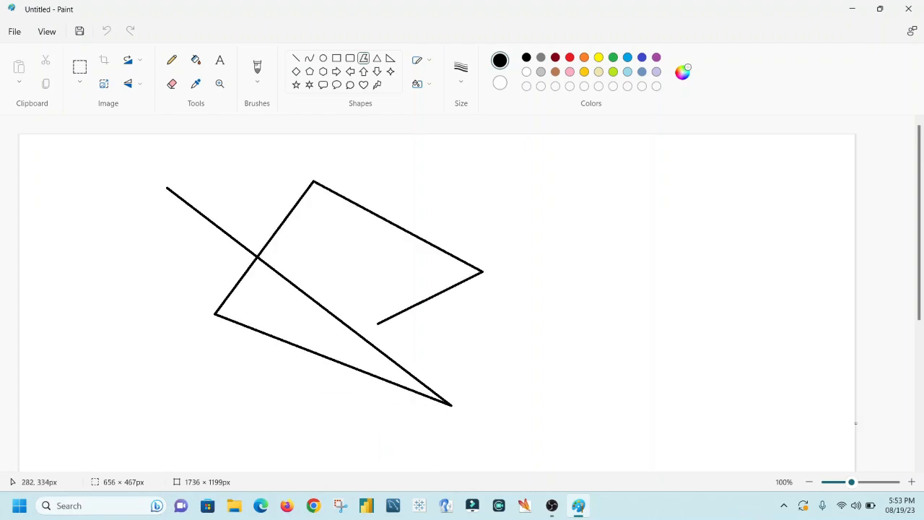
left_click(154, 260)
left_click(242, 159)
left_click(167, 188)
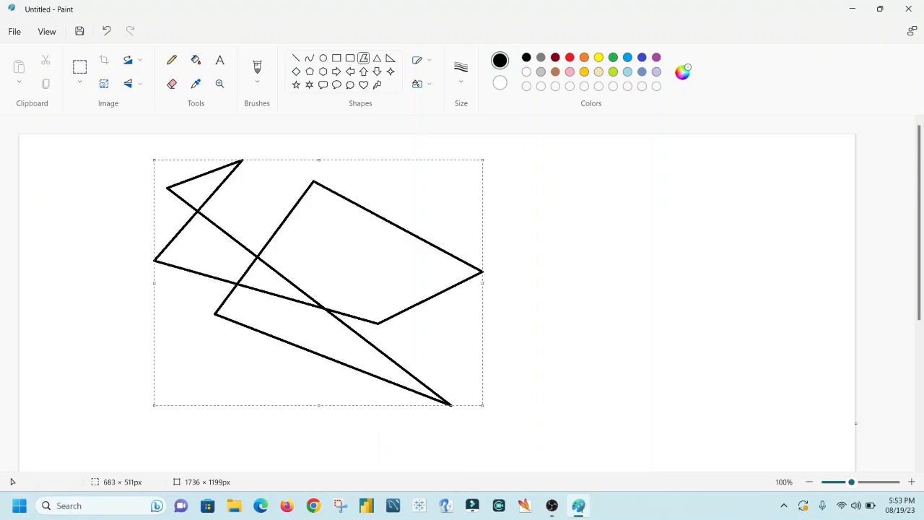
View the polygon drawing in full screen twice, returning to the normal editing window each time
left_click(47, 31)
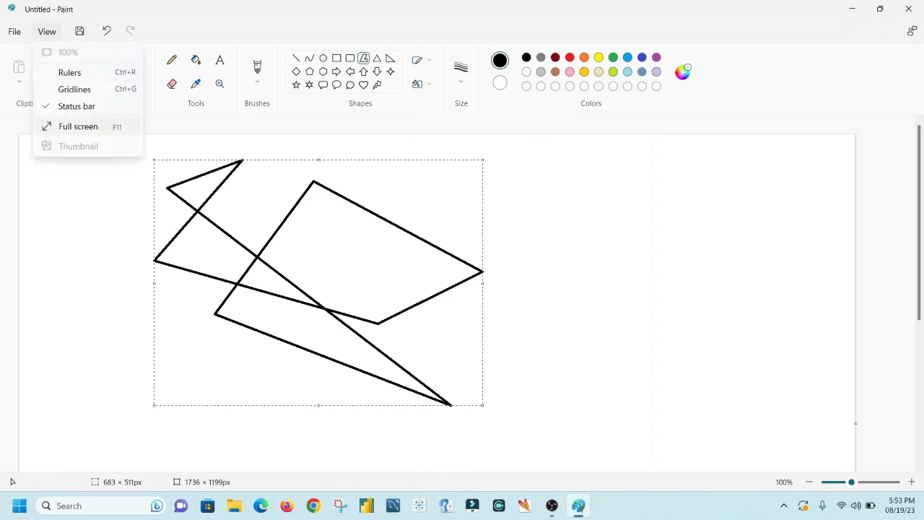
left_click(78, 126)
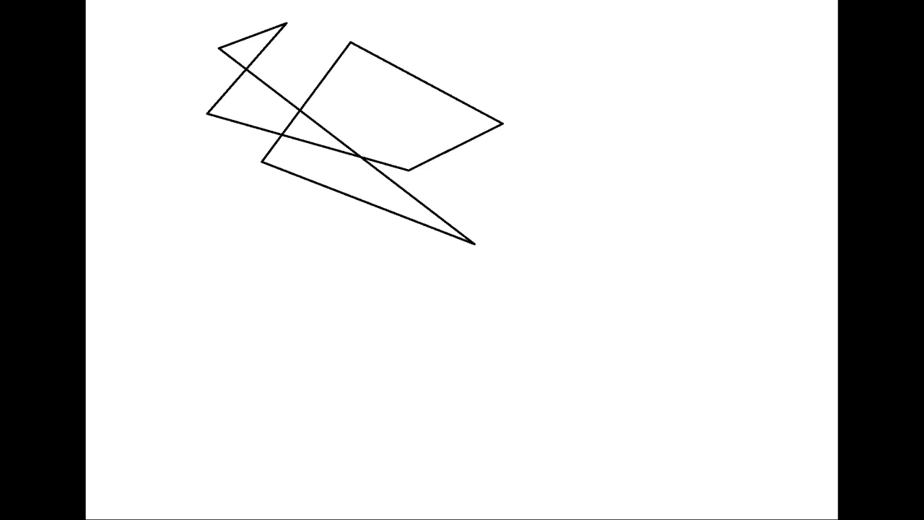
key("Escape")
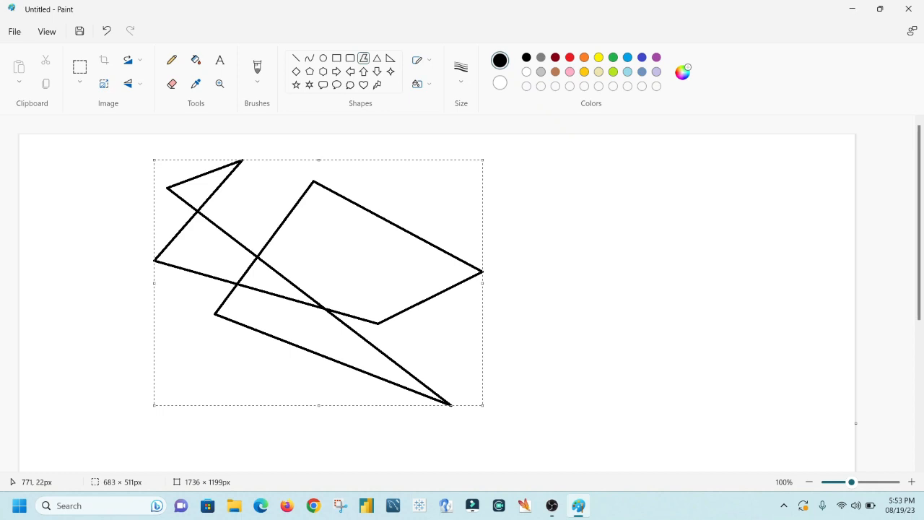
key("F11")
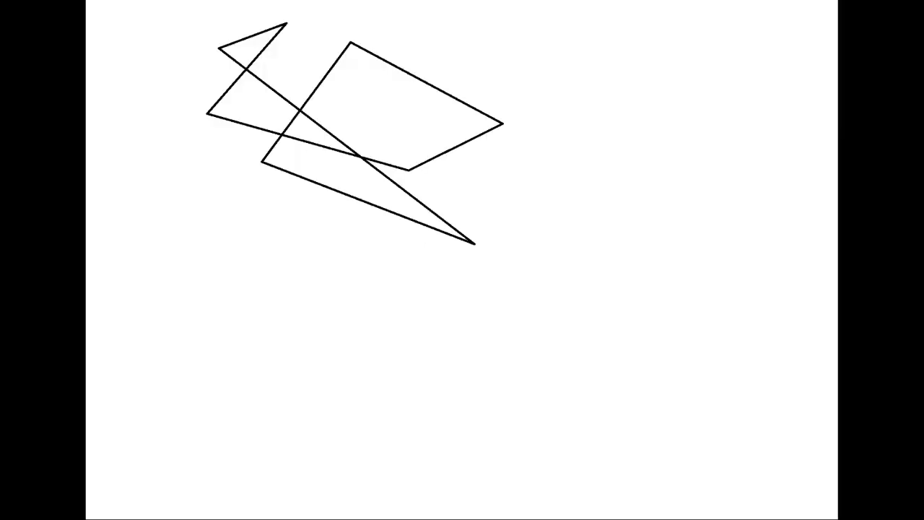
key("Escape")
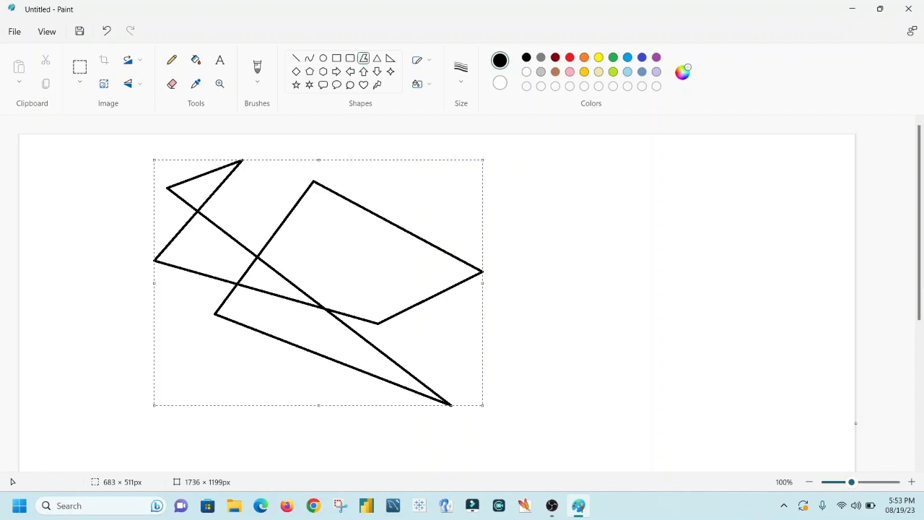
Zoom the drawing in to 300% and reset the zoom to 100%
left_click(47, 31)
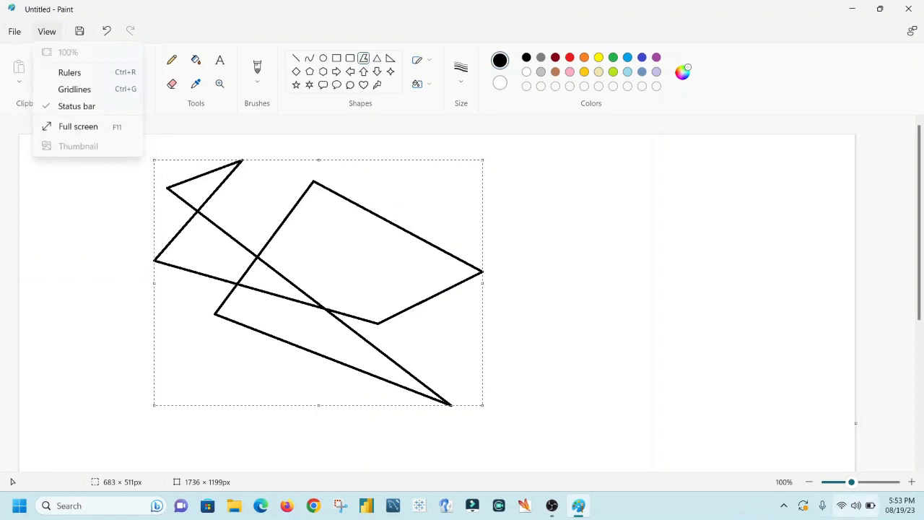
key("ctrl+plus")
key("ctrl+plus")
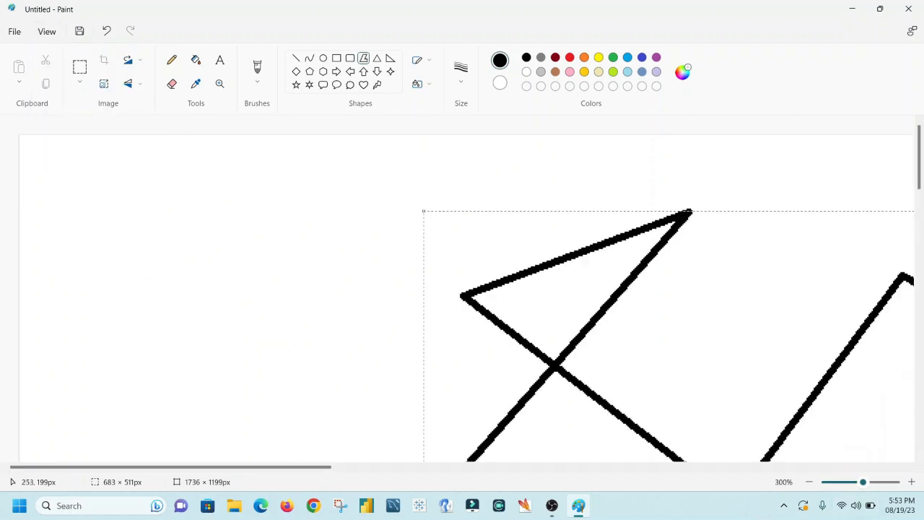
left_click(47, 31)
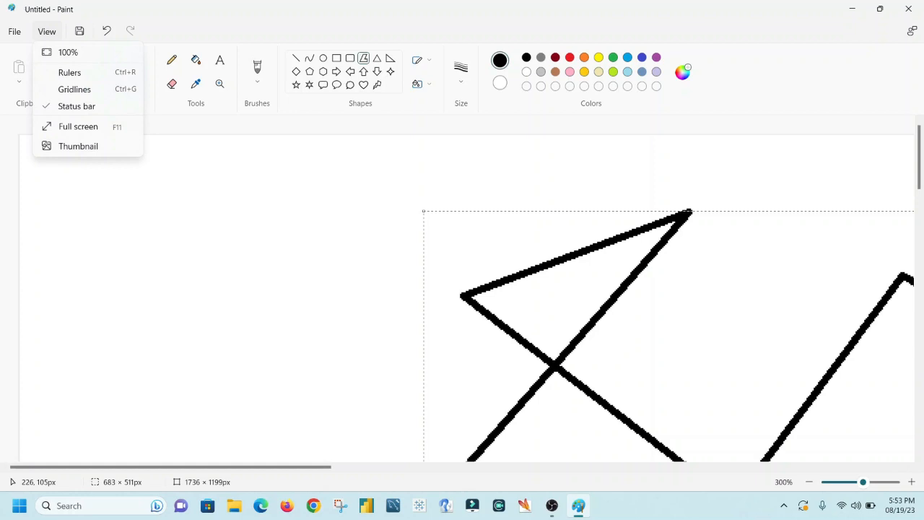
left_click(68, 52)
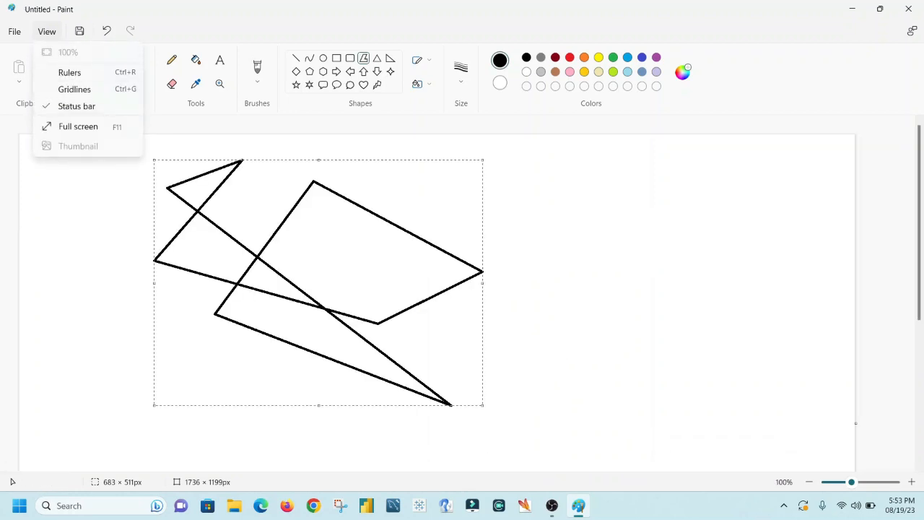
Zoom the drawing in to 300% and show the thumbnail window
left_click(863, 481)
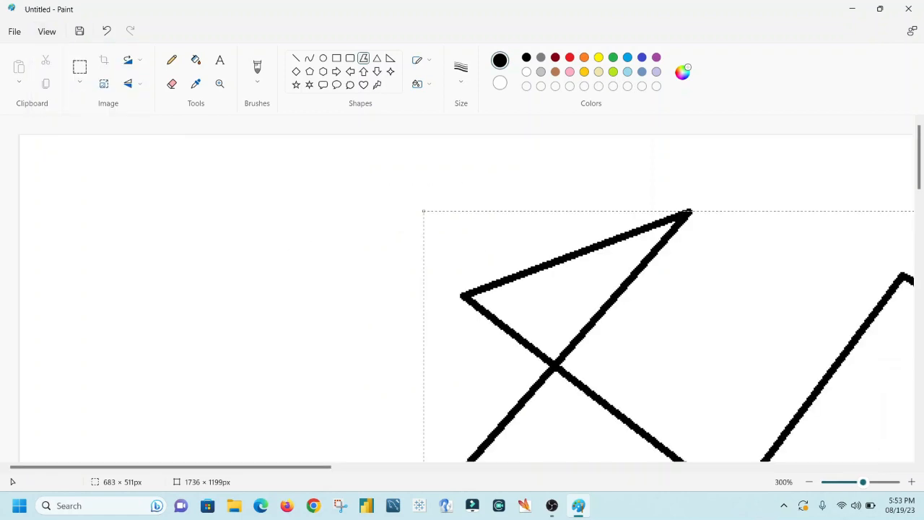
left_click(47, 32)
left_click(78, 146)
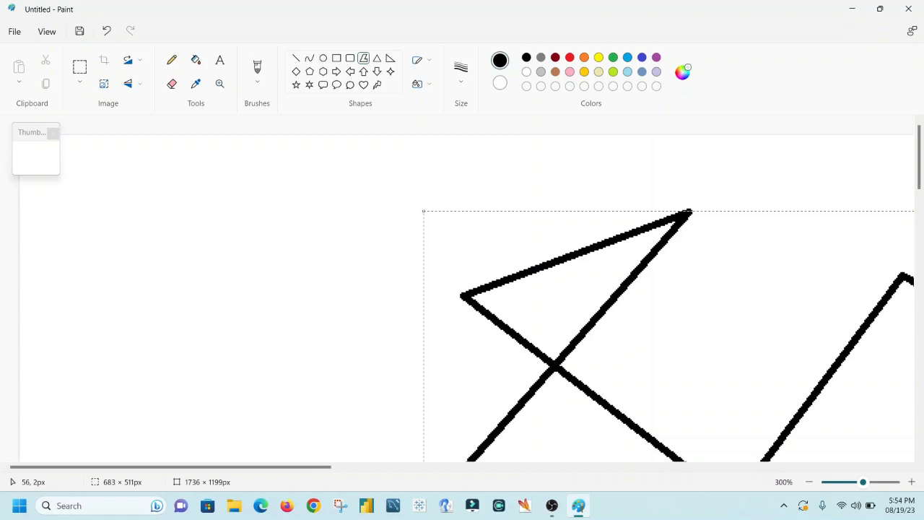
Reset the zoom to 100% and draw three overlapping rectangles over the polygon, stretching the first to about 806 × 509 px
left_click(46, 31)
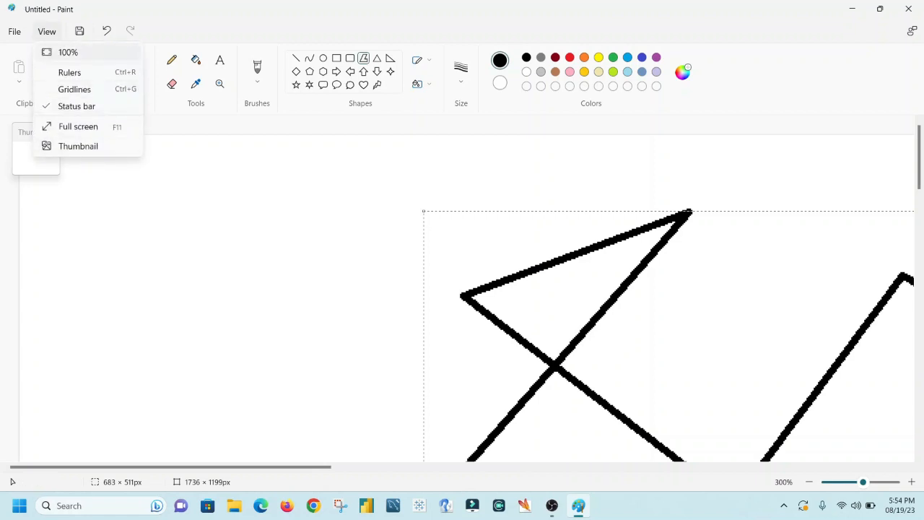
left_click(67, 52)
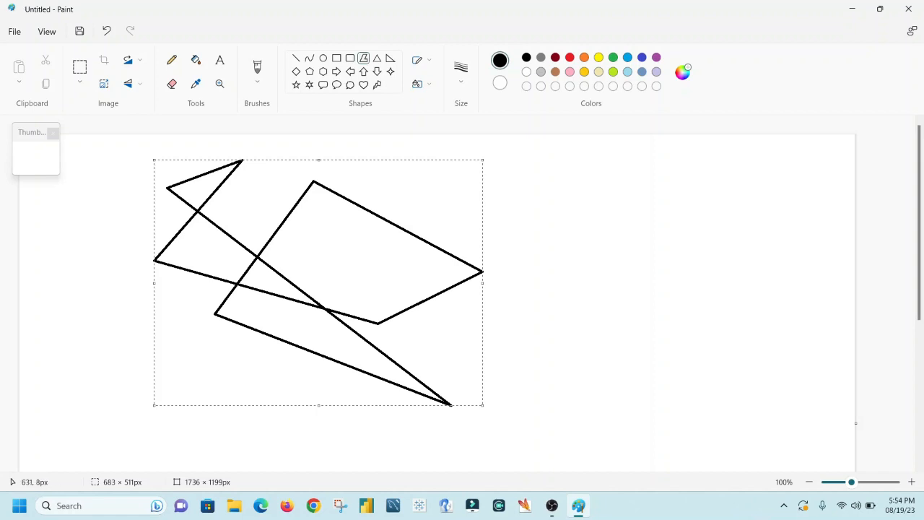
left_click(337, 58)
left_click_drag(424, 195, 658, 411)
left_click_drag(424, 411, 270, 439)
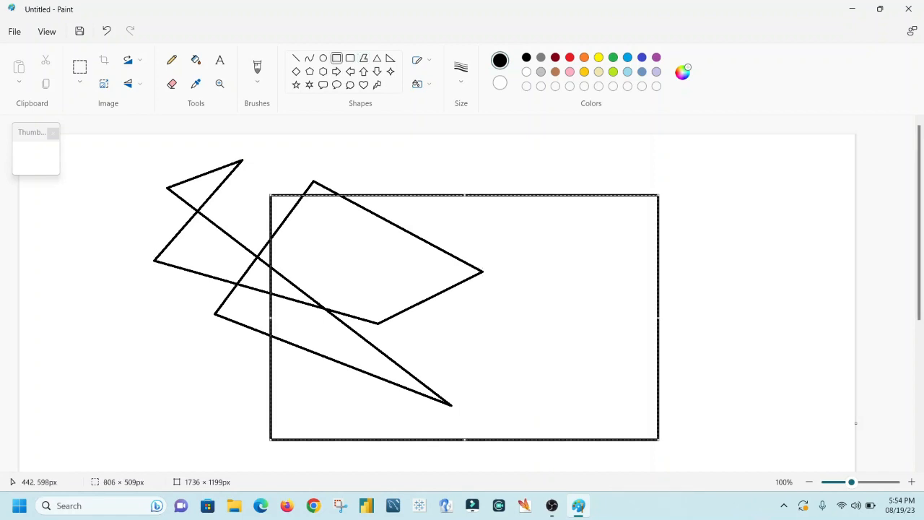
left_click_drag(240, 208, 403, 376)
left_click_drag(383, 157, 598, 291)
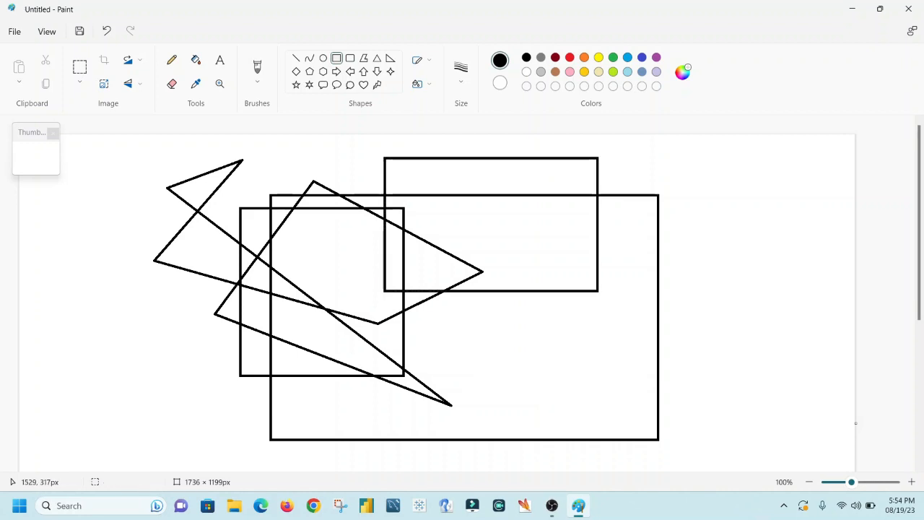
Start a new blank image, discarding the unsaved drawing
left_click(14, 31)
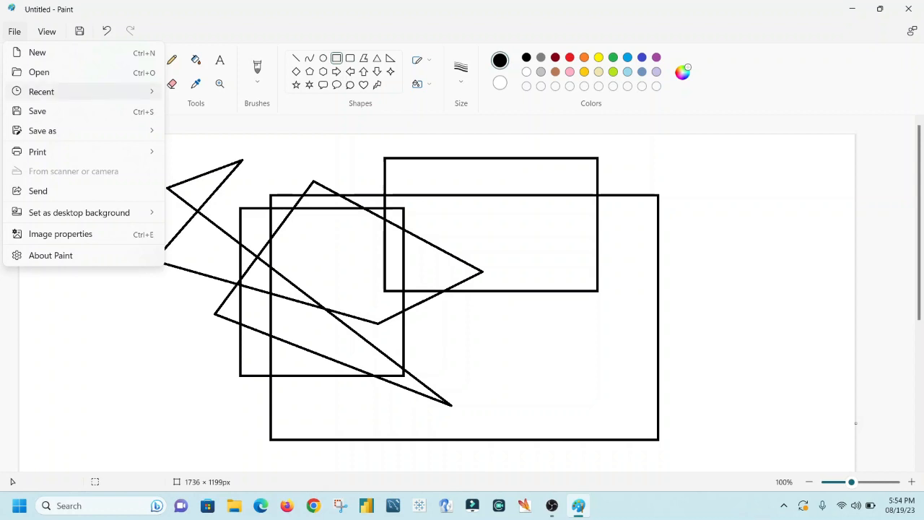
left_click(38, 52)
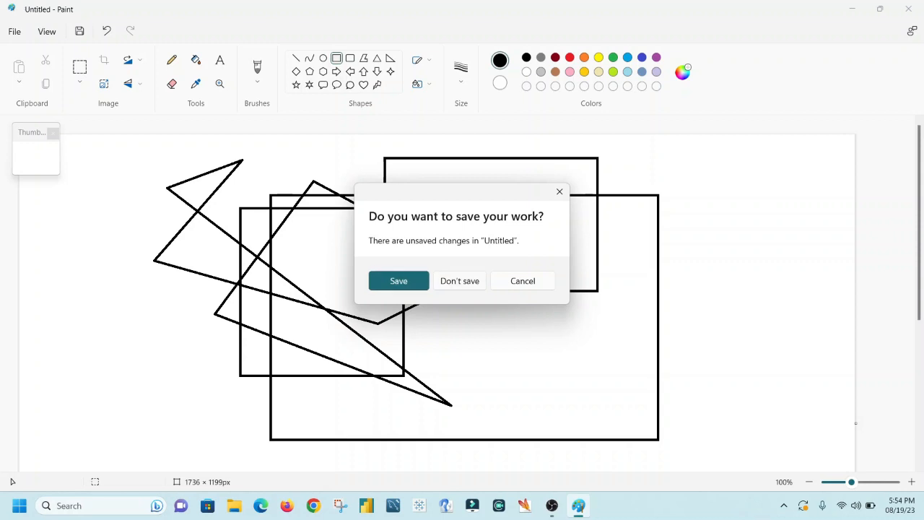
left_click(460, 281)
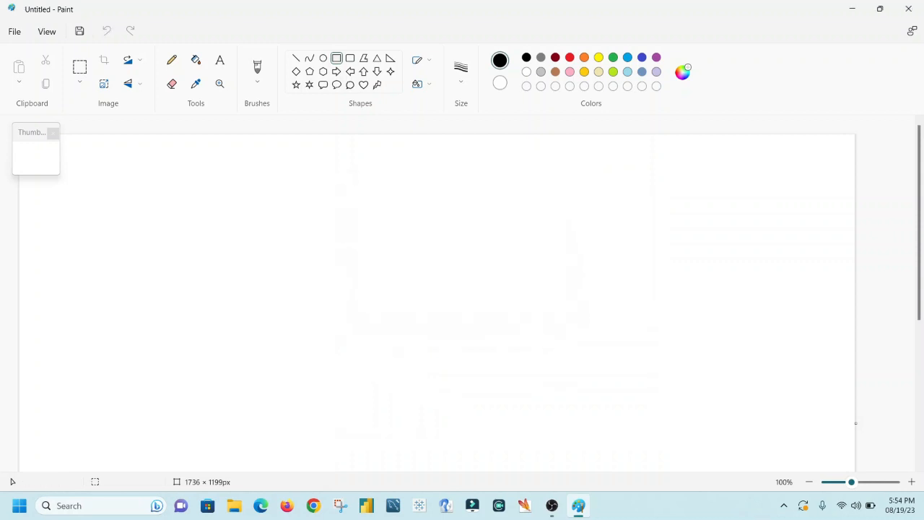
Zoom the blank canvas in to 400% and hide the thumbnail window
left_click(46, 31)
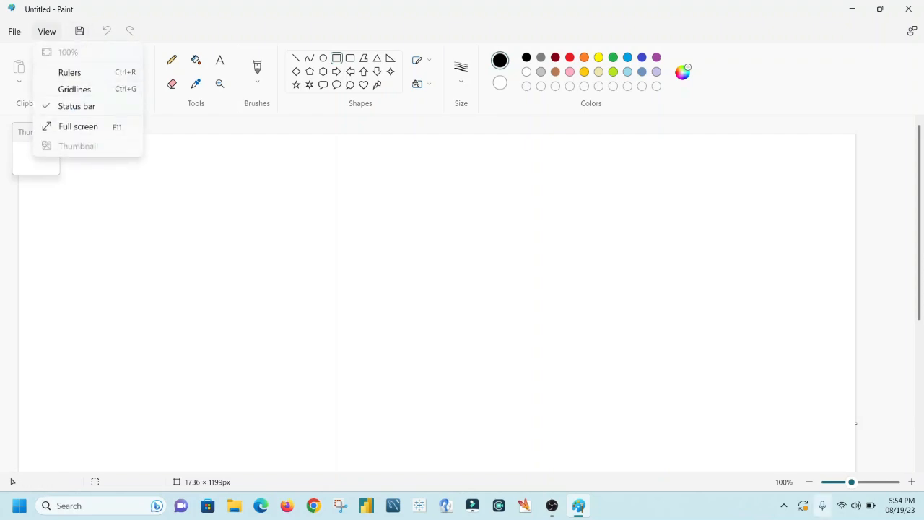
left_click(870, 481)
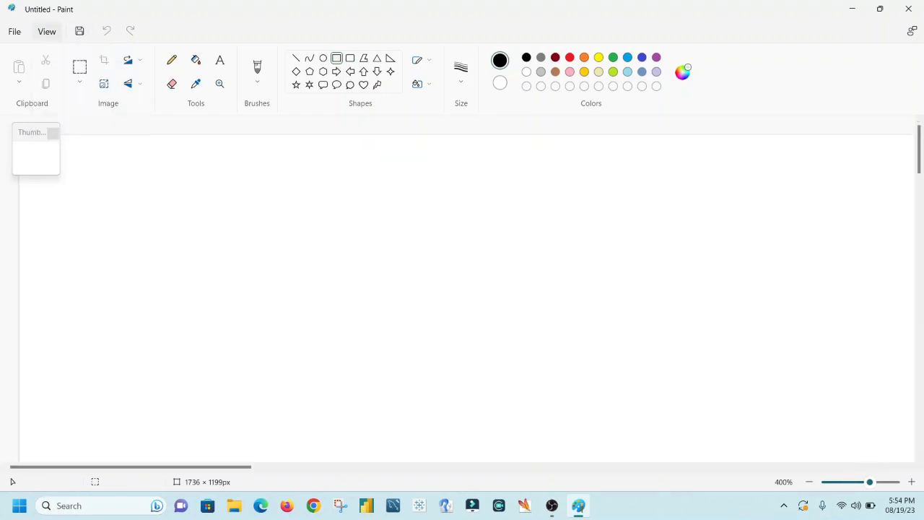
left_click(46, 31)
left_click(76, 145)
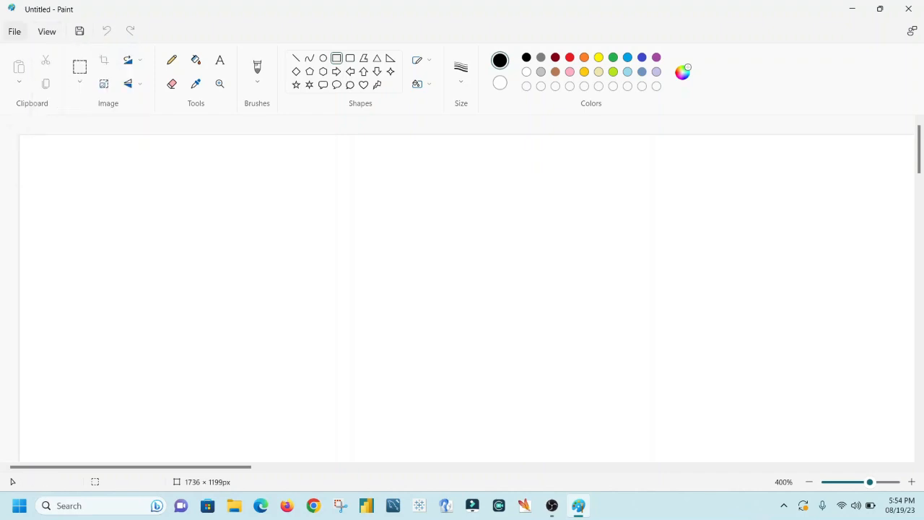
Open the portrait picture a2d2549f-3caf-48e7-bc8d-812e1772293a from the Behind the scenes folder on the Desktop
left_click(15, 31)
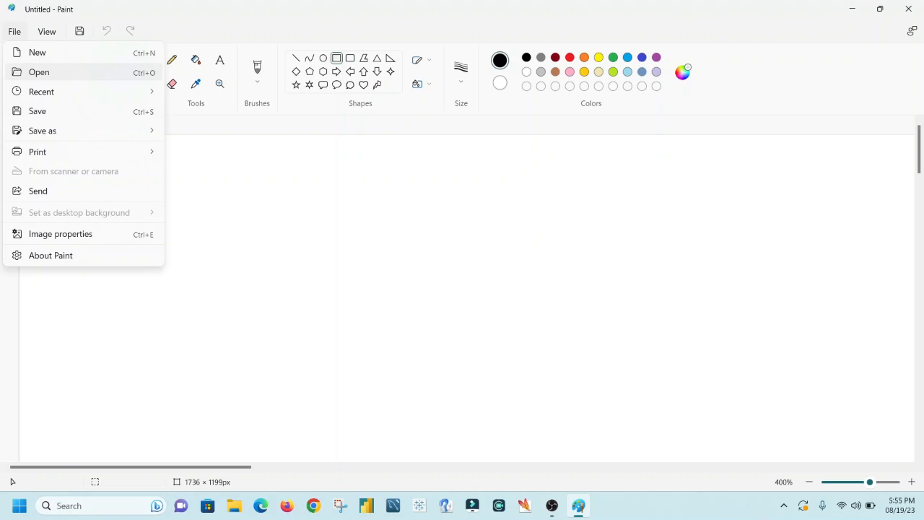
left_click(39, 72)
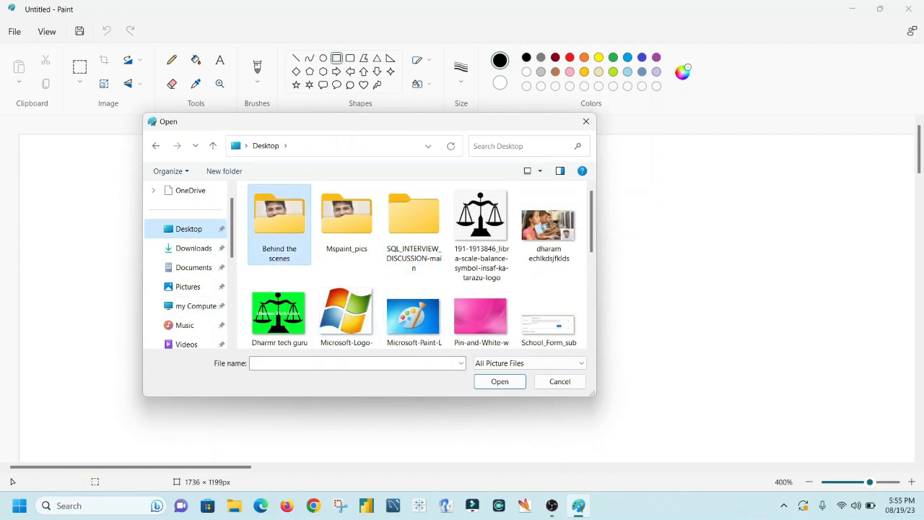
double_click(279, 217)
left_click(481, 300)
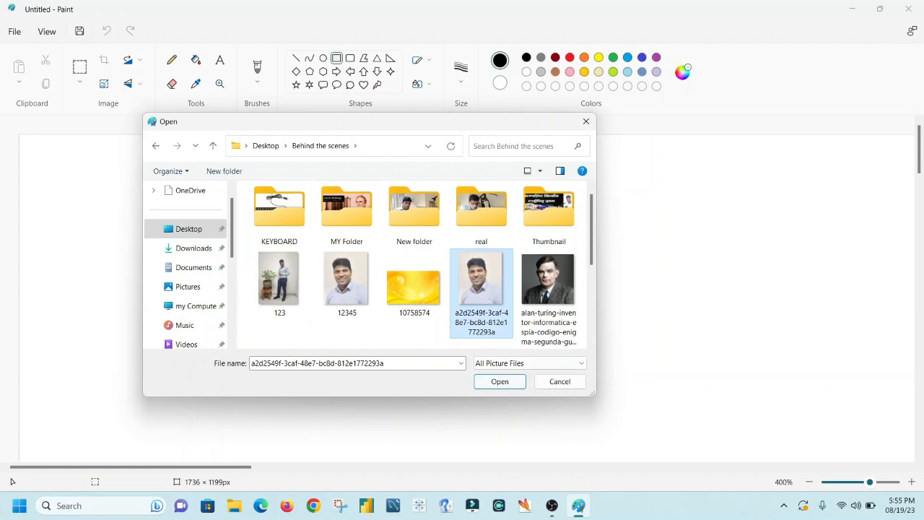
left_click(500, 381)
scroll(393, 314, "down", 4)
scroll(393, 315, "up", 4)
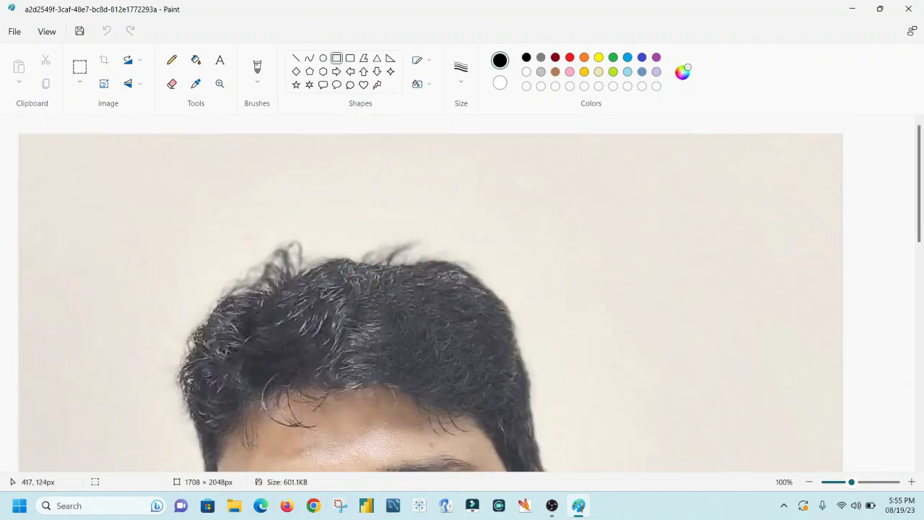
Add a text box beside the hair in the portrait's upper part, reading "MY NAME IS" followed by the person's first name
left_click(14, 31)
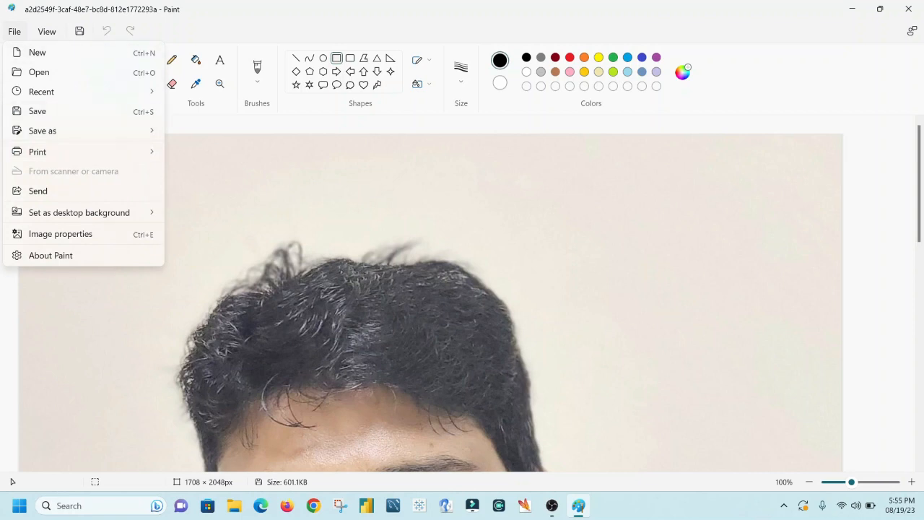
left_click(219, 61)
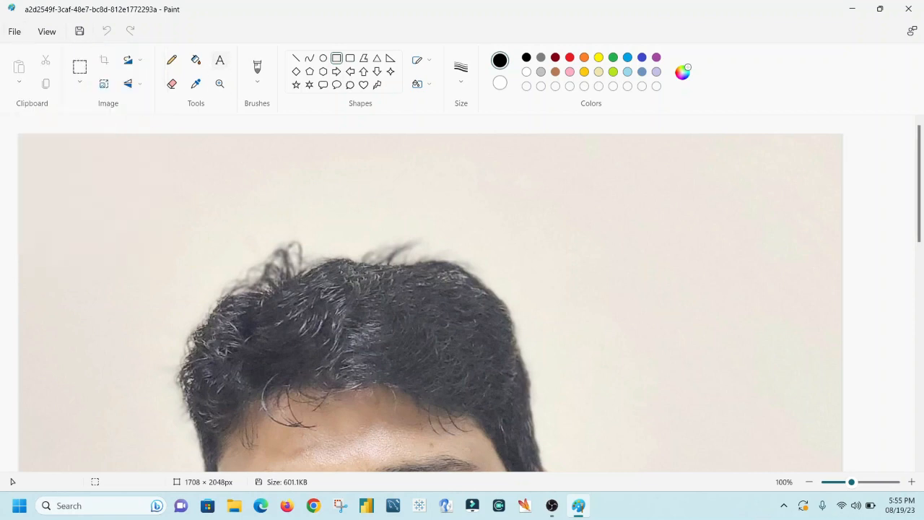
left_click_drag(437, 163, 642, 242)
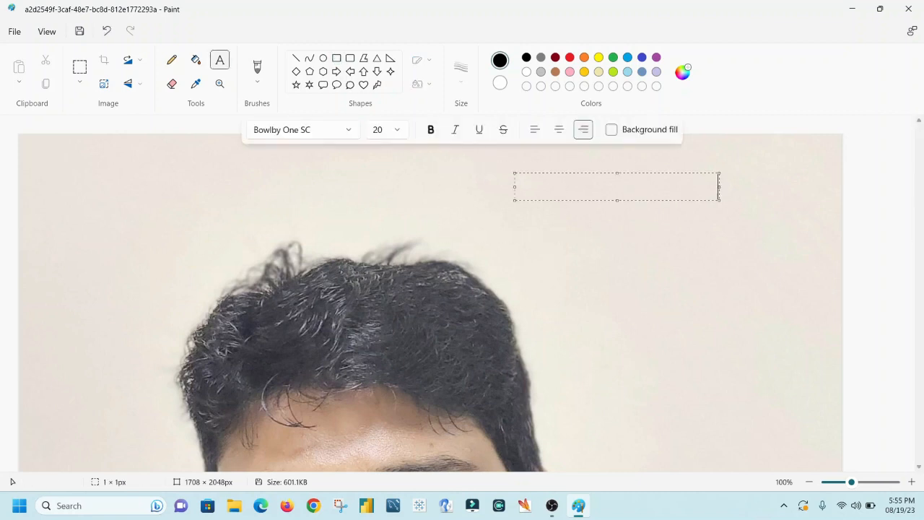
type("MY NAME IS DHARMENDRA")
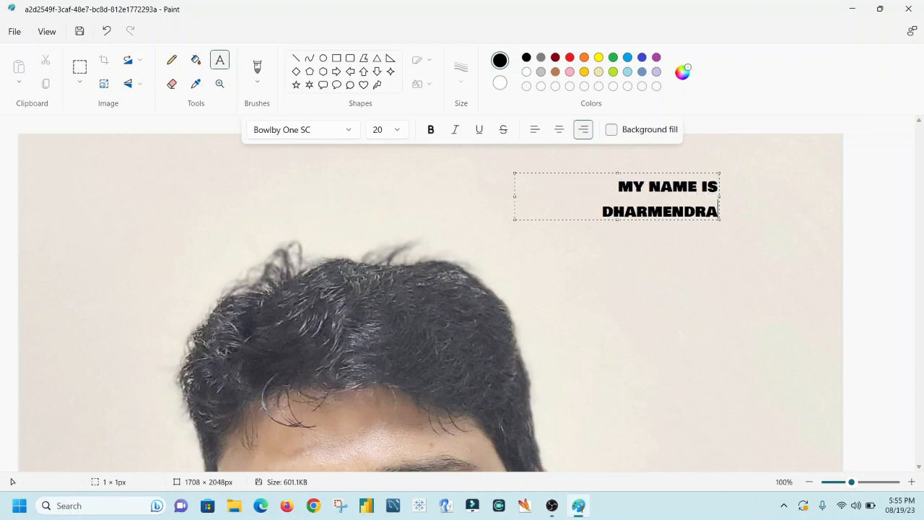
Save the captioned portrait under its existing file name
key("alt+f")
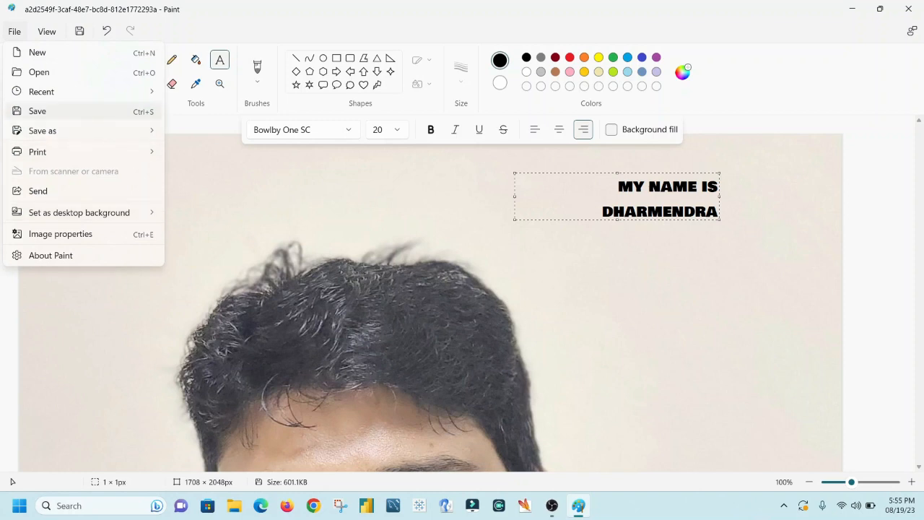
key("Down")
key("Up")
key("Return")
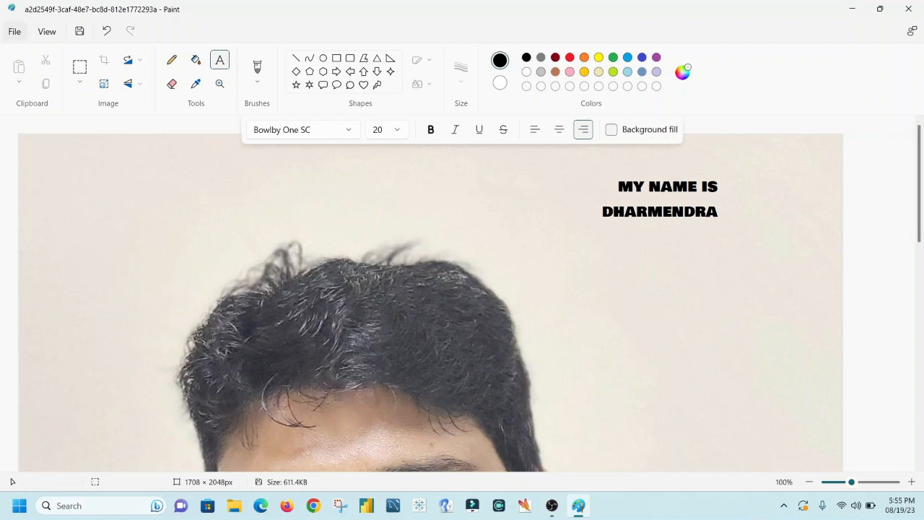
Start a new blank image and draw a large rectangle plus two crossing straight lines, the second spanning about 924 × 229 px
left_click(14, 31)
left_click(38, 52)
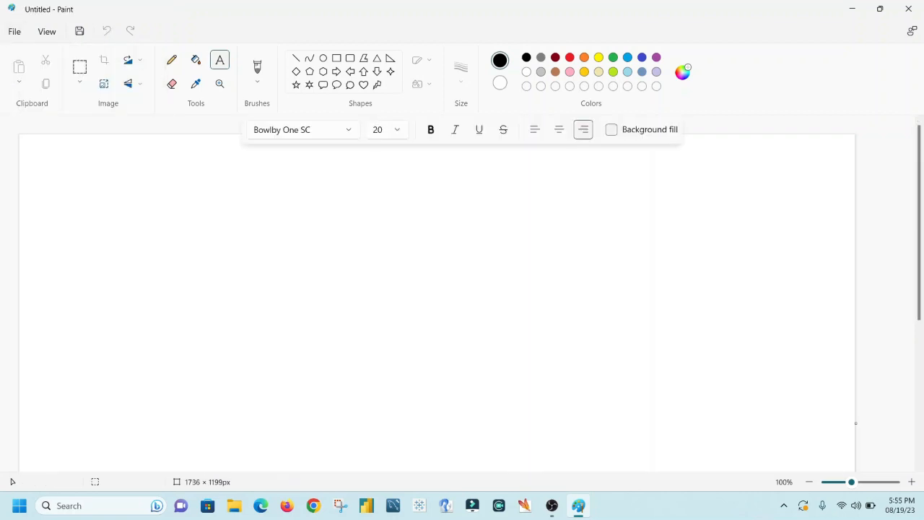
left_click(337, 58)
left_click_drag(215, 189, 537, 409)
left_click(296, 58)
left_click_drag(124, 286, 308, 135)
left_click_drag(231, 147, 675, 257)
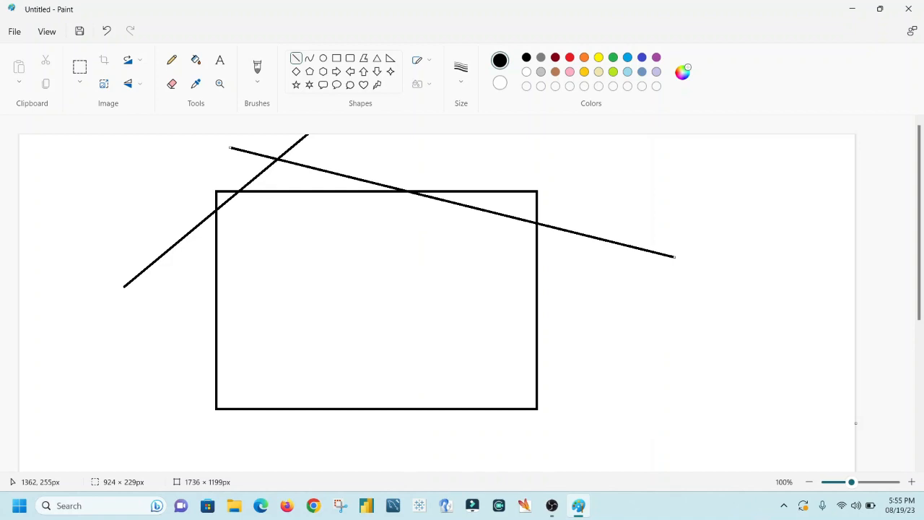
left_click(14, 31)
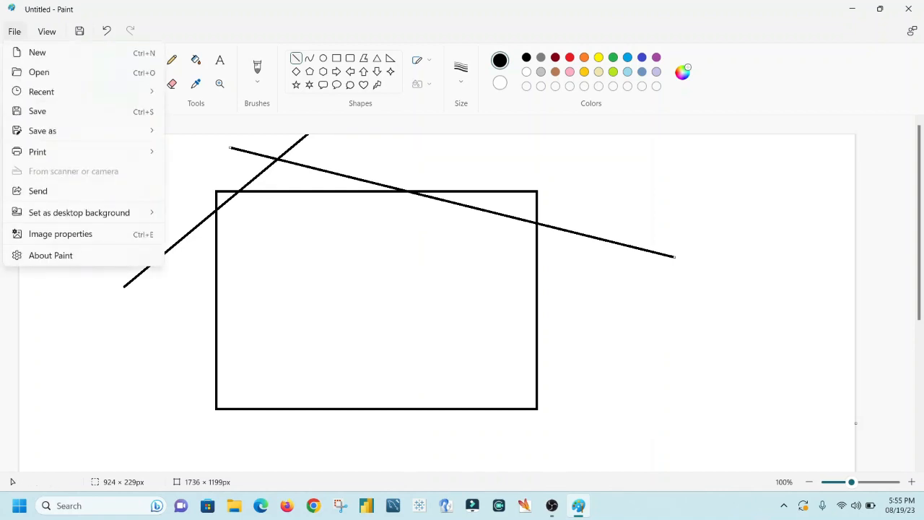
mouse_move(42, 130)
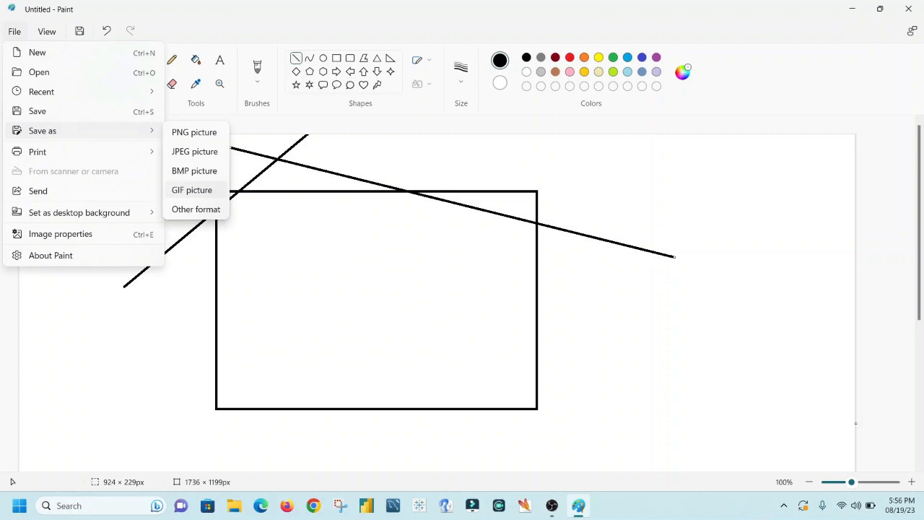
left_click(196, 208)
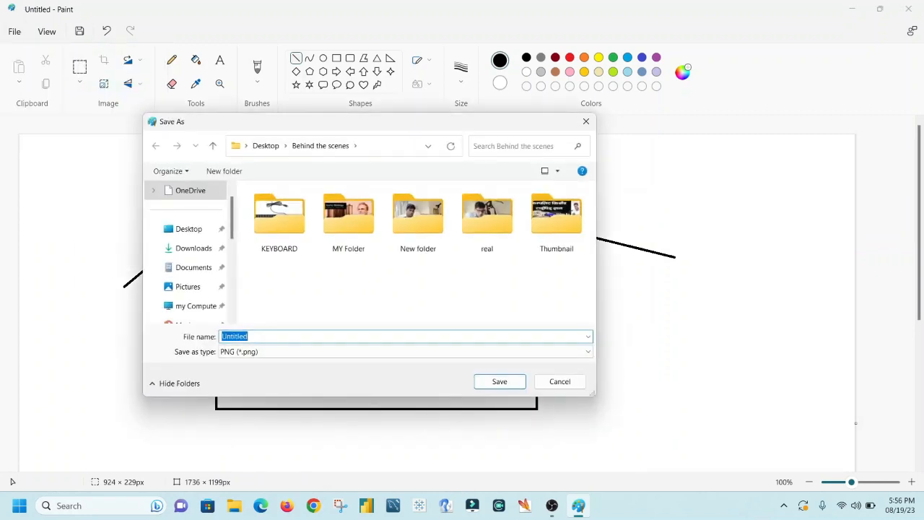
left_click(560, 382)
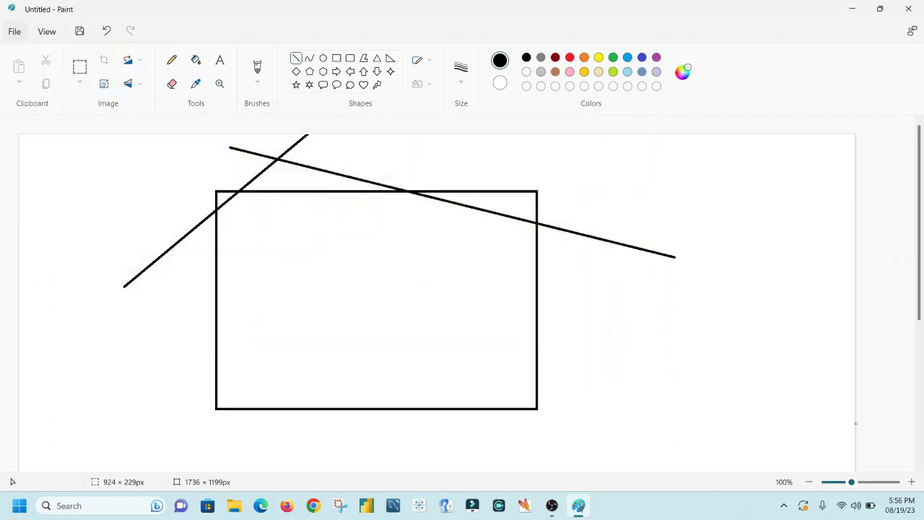
Save the drawing to the Desktop as a PNG picture named "my first drawing"
left_click(15, 31)
mouse_move(72, 130)
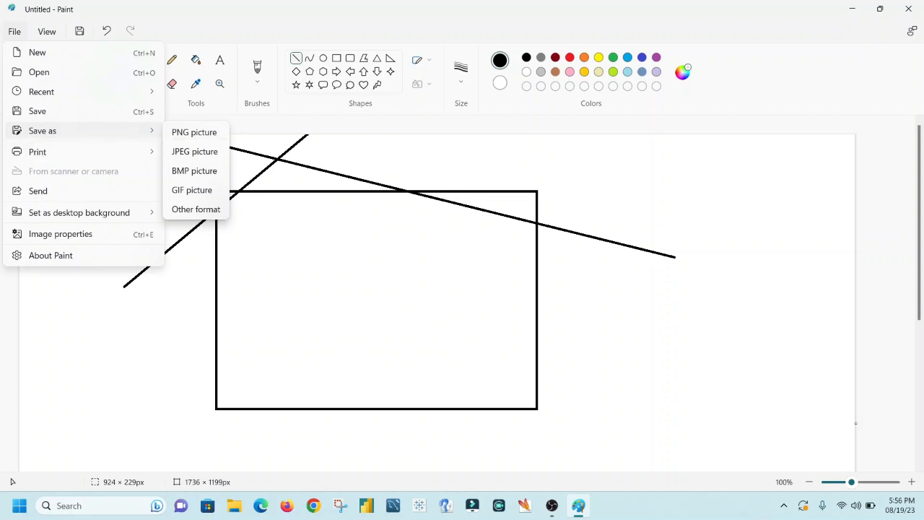
left_click(210, 132)
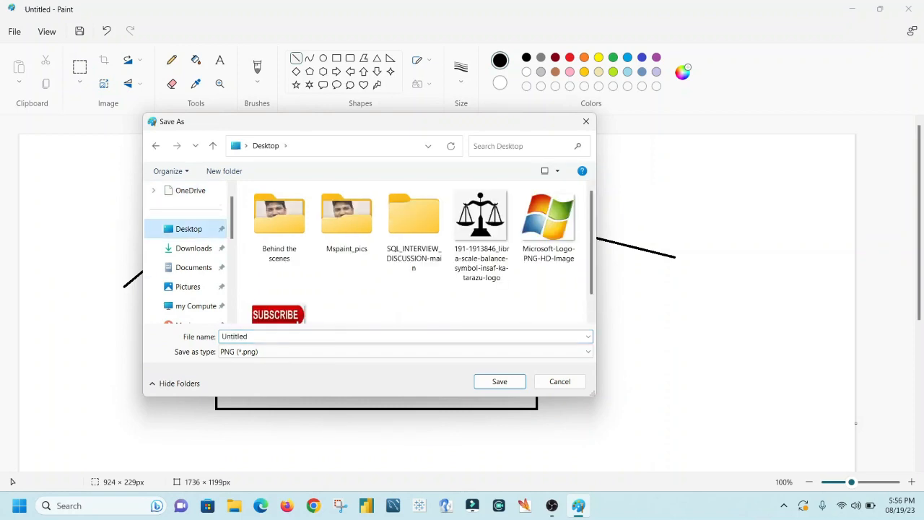
type("myh first")
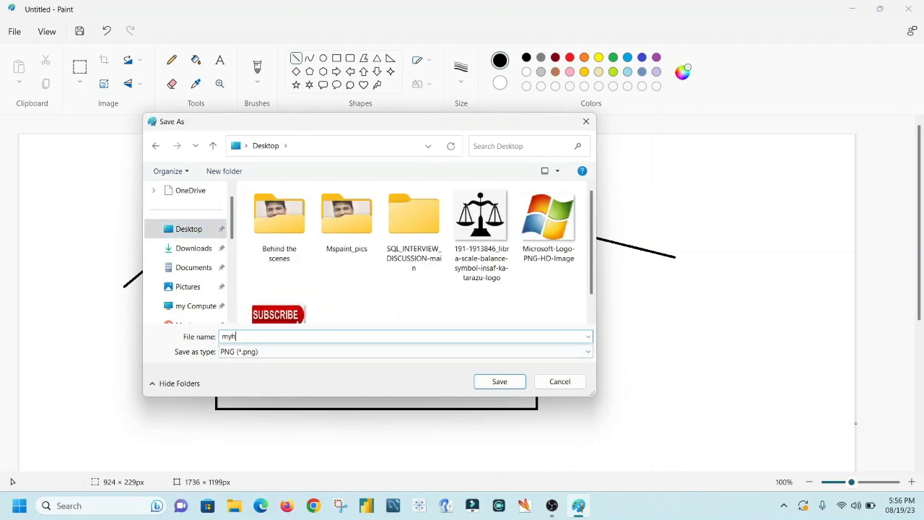
key("BackSpace")
key("BackSpace")
key("BackSpace")
key("BackSpace")
key("BackSpace")
key("BackSpace")
key("BackSpace")
type("first drawing")
key("Return")
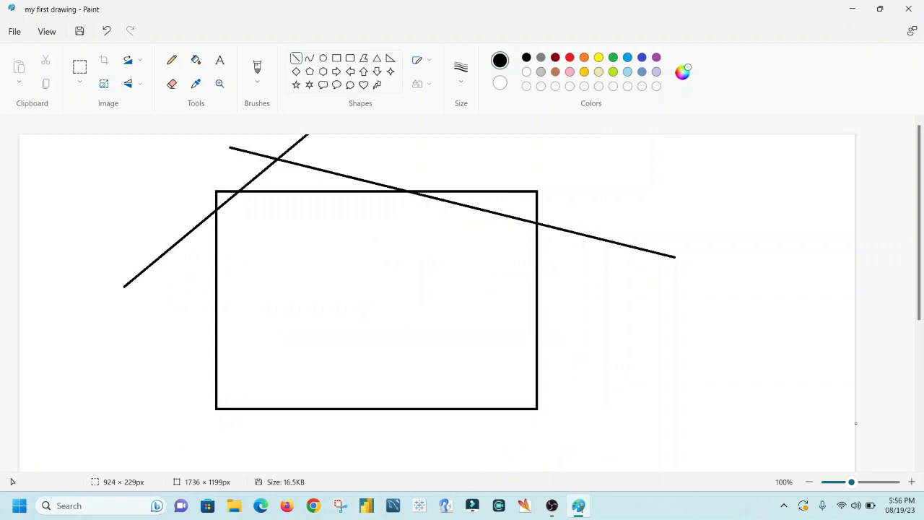
Review the available save formats, minimize the drawing window and refresh the Windows desktop
left_click(15, 31)
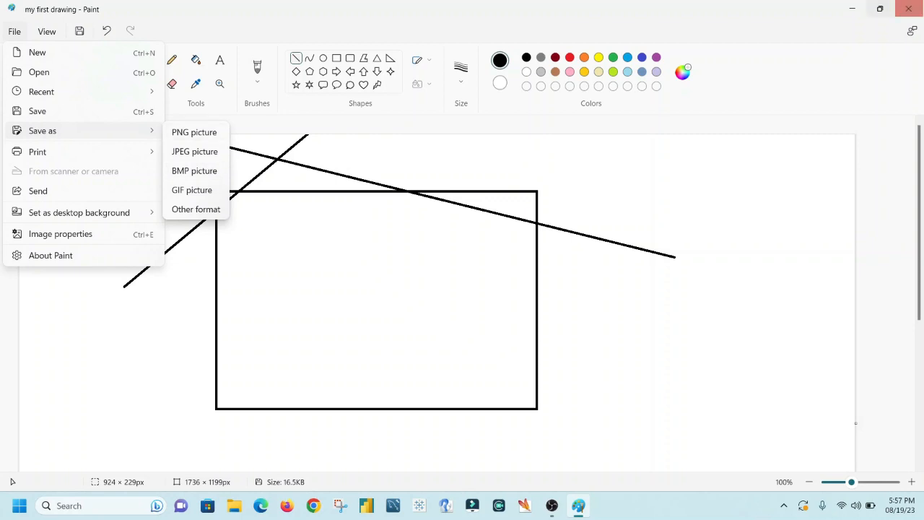
left_click(852, 8)
right_click(402, 192)
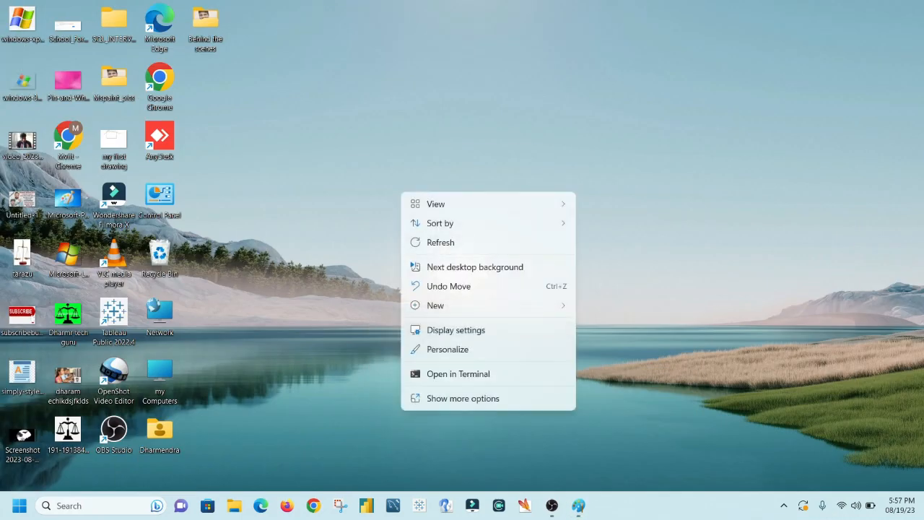
left_click(449, 243)
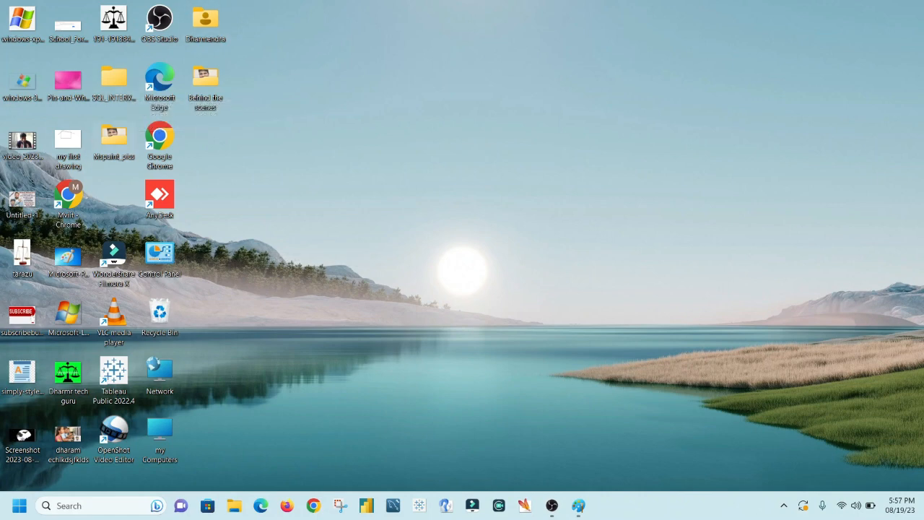
Open the Mspaint_pics folder on the desktop and show its files in Details view
double_click(113, 141)
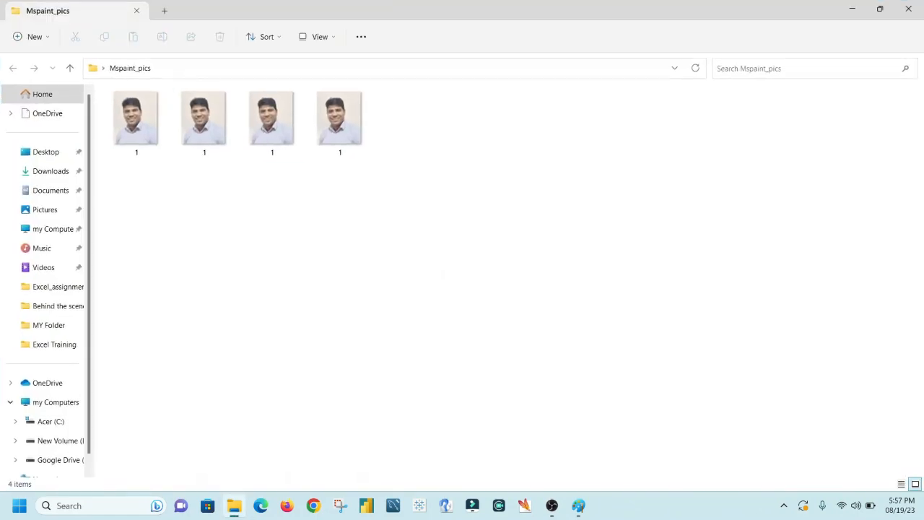
right_click(556, 249)
mouse_move(621, 258)
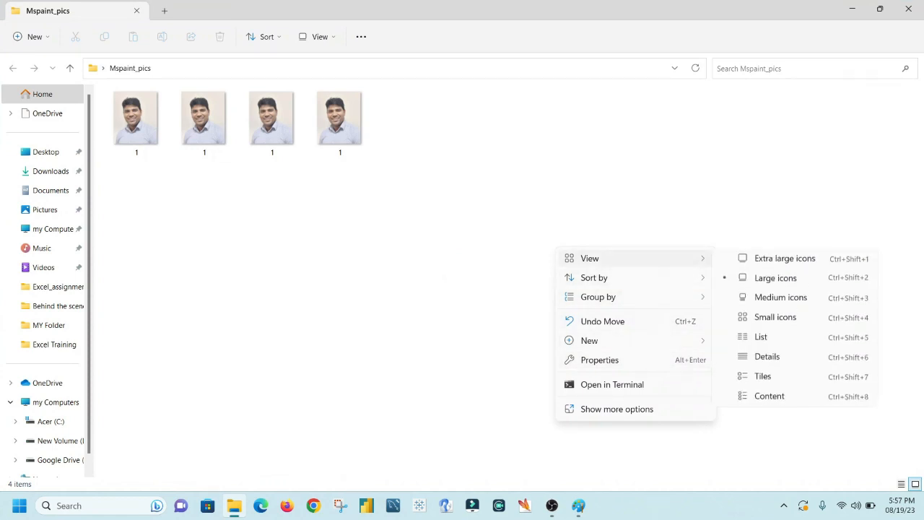
left_click(766, 357)
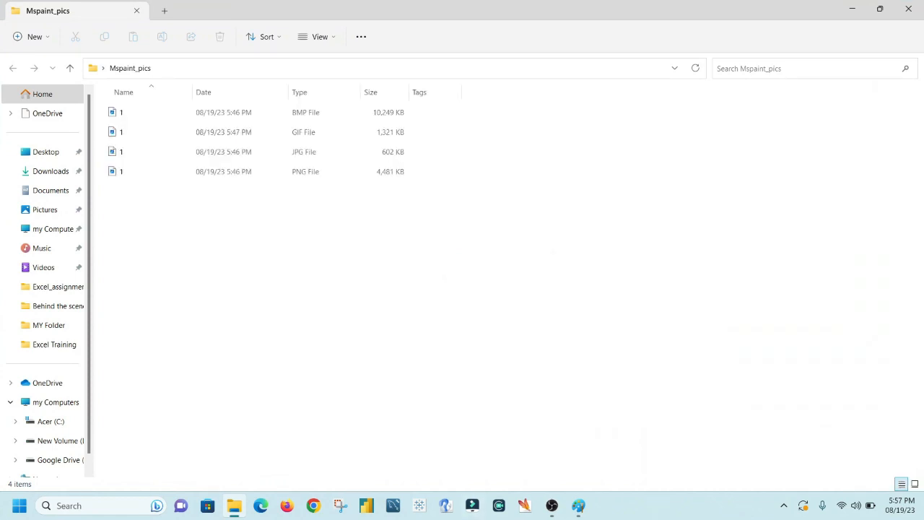
Compare the file types and sizes of the BMP, GIF, JPG and PNG copies of the picture, and close the folder
left_click(216, 112)
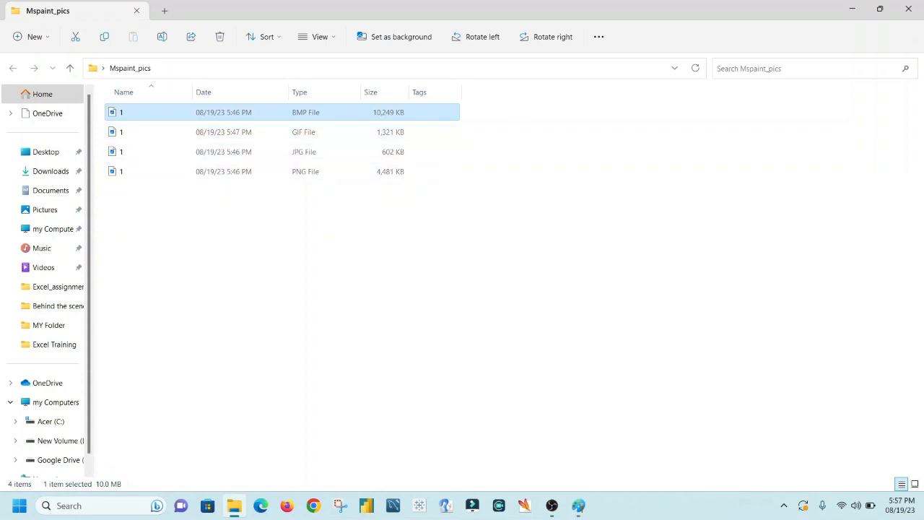
key("Down")
key("Down")
key("Down")
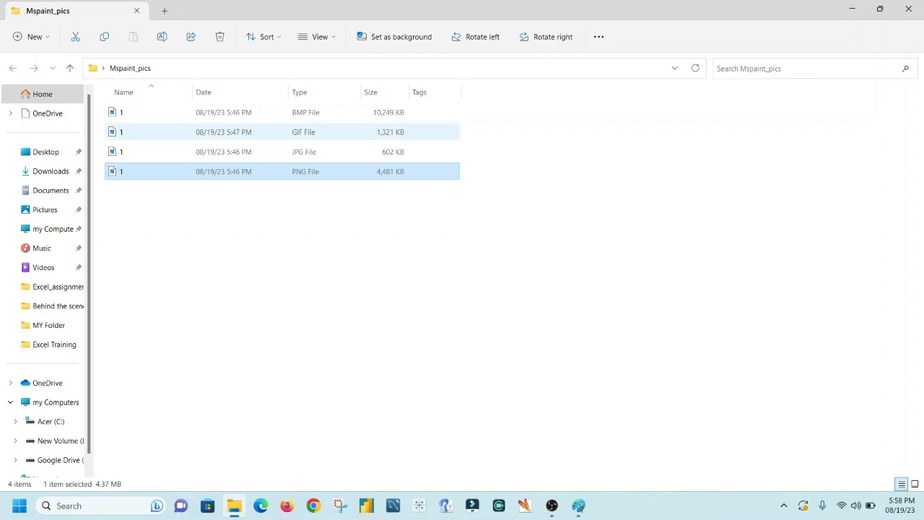
left_click(282, 113)
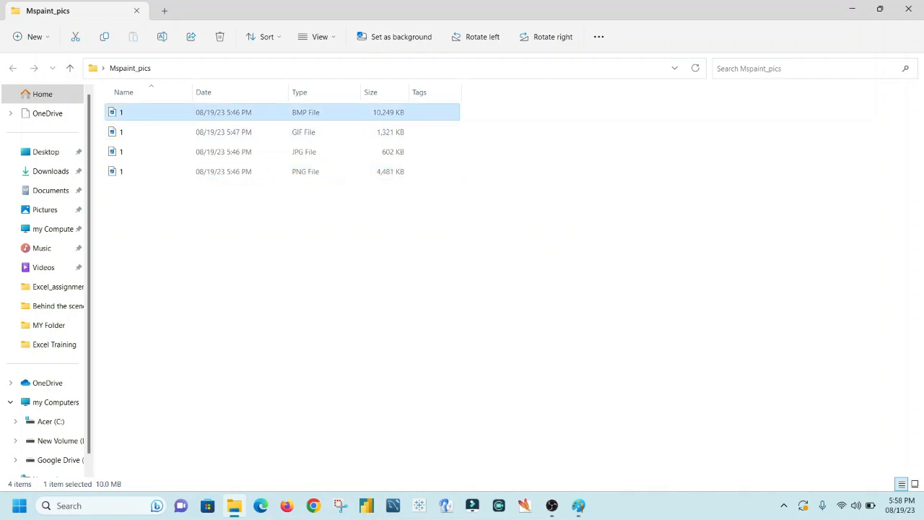
left_click(281, 152)
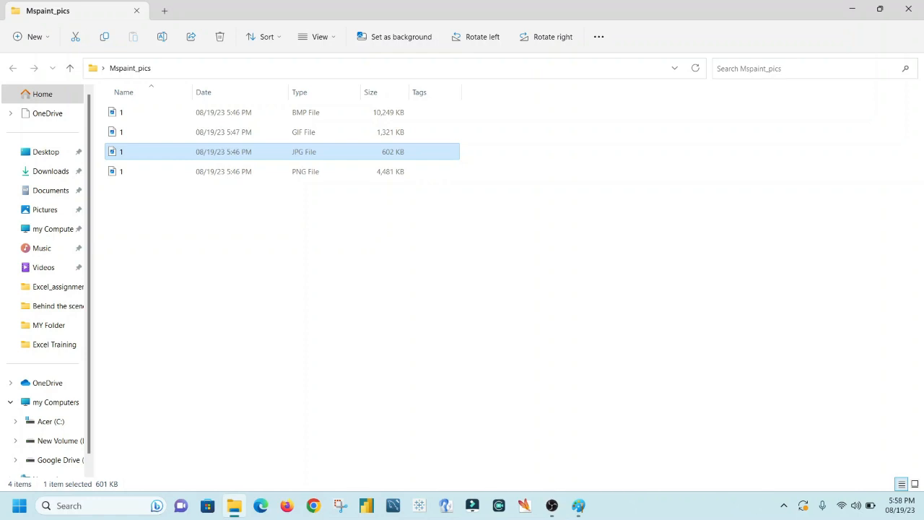
left_click_drag(186, 228, 376, 94)
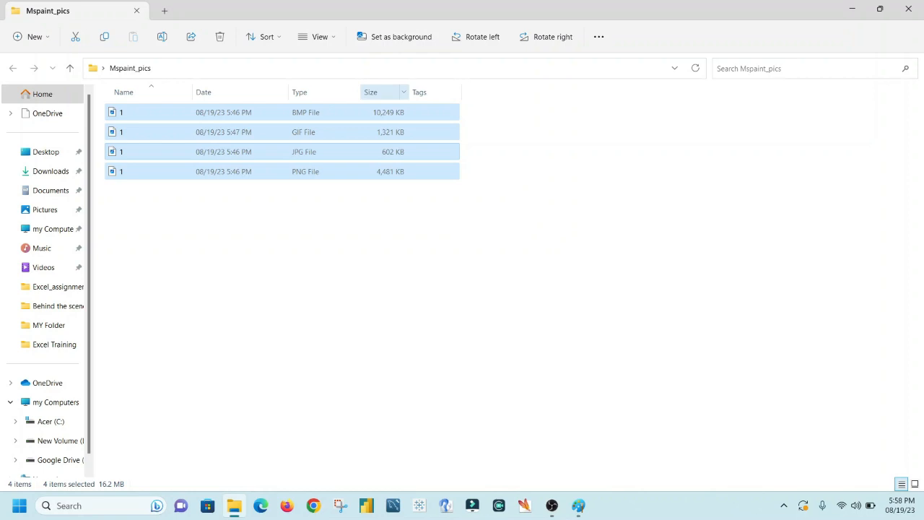
left_click(426, 259)
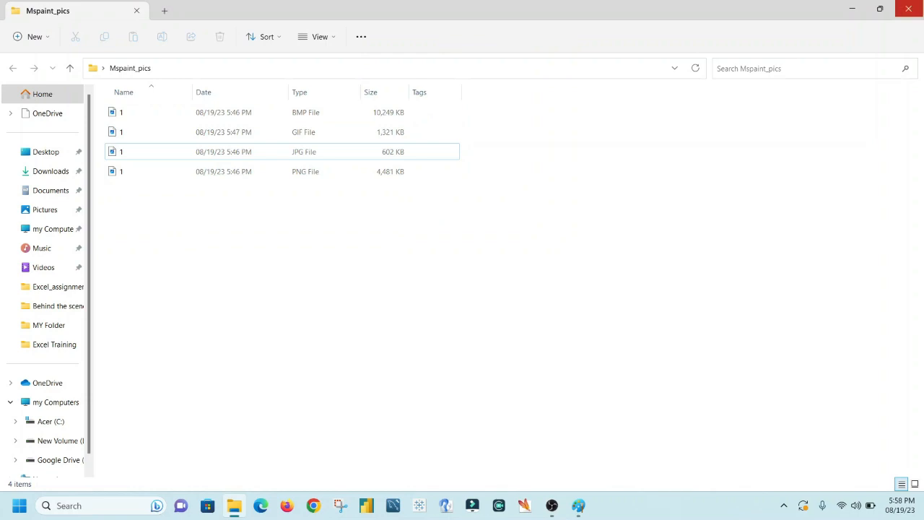
left_click(909, 9)
Switch back to the Paint drawing and review its list of recently used pictures
left_click(578, 505)
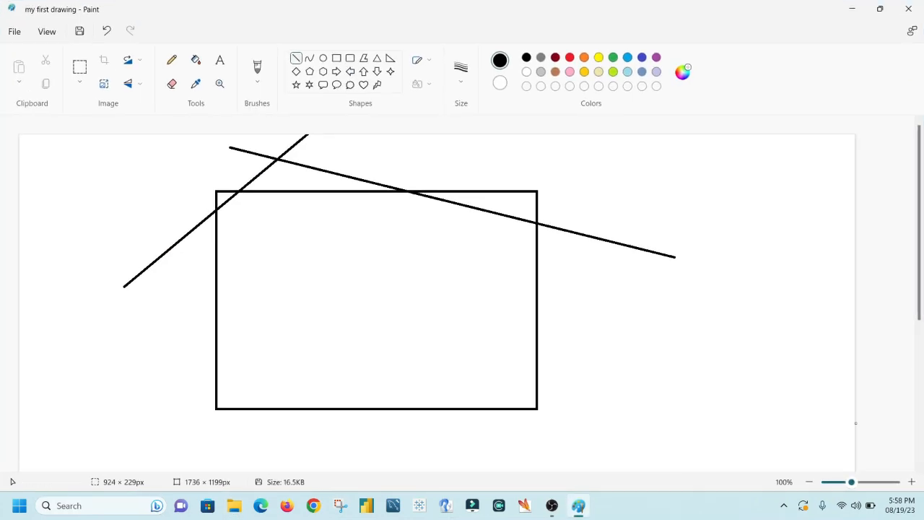
left_click(15, 31)
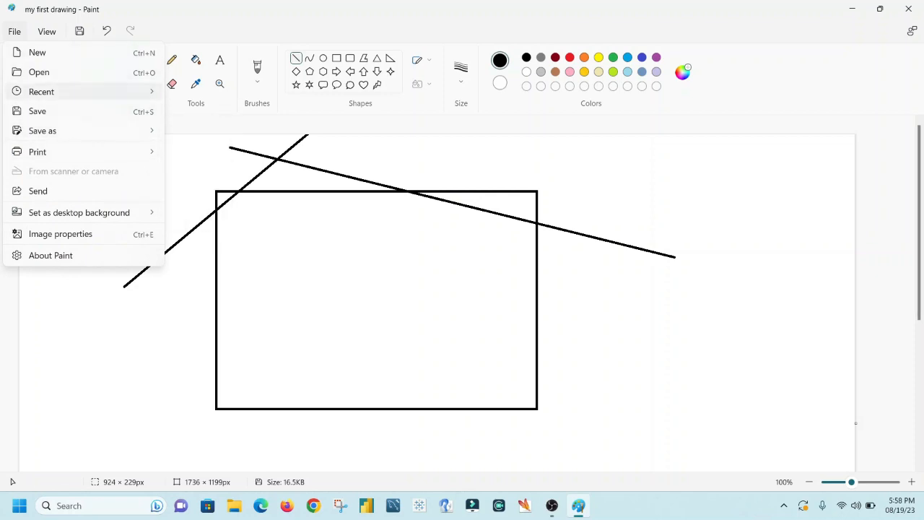
mouse_move(42, 92)
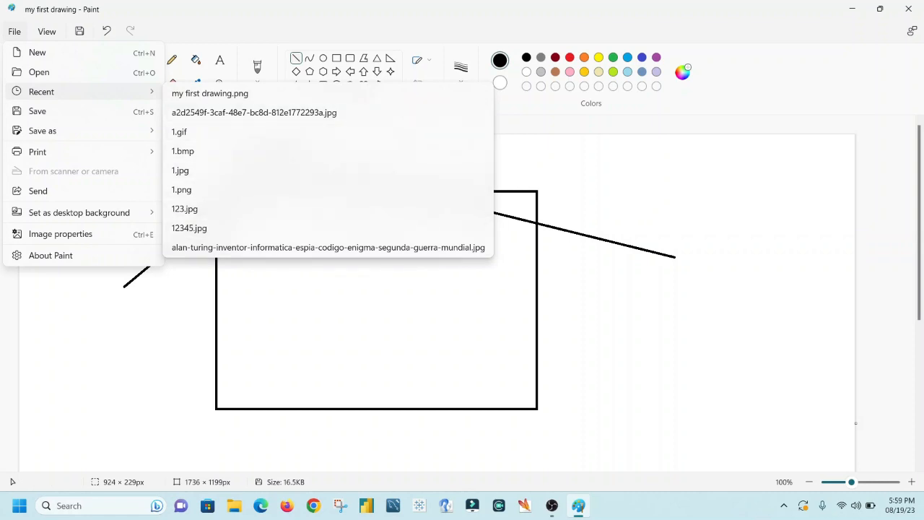
left_click(588, 210)
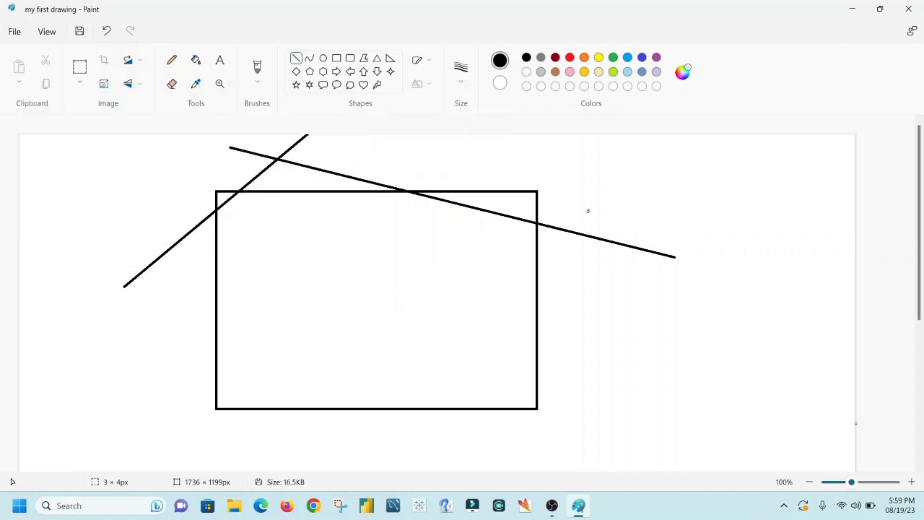
Start a new blank image, saving the pending changes to "my first drawing"
left_click(14, 31)
left_click(36, 51)
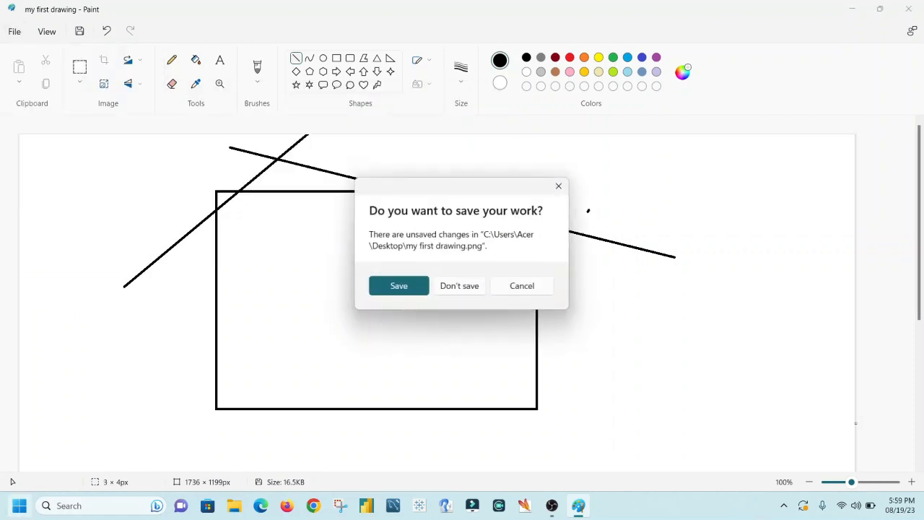
left_click(398, 286)
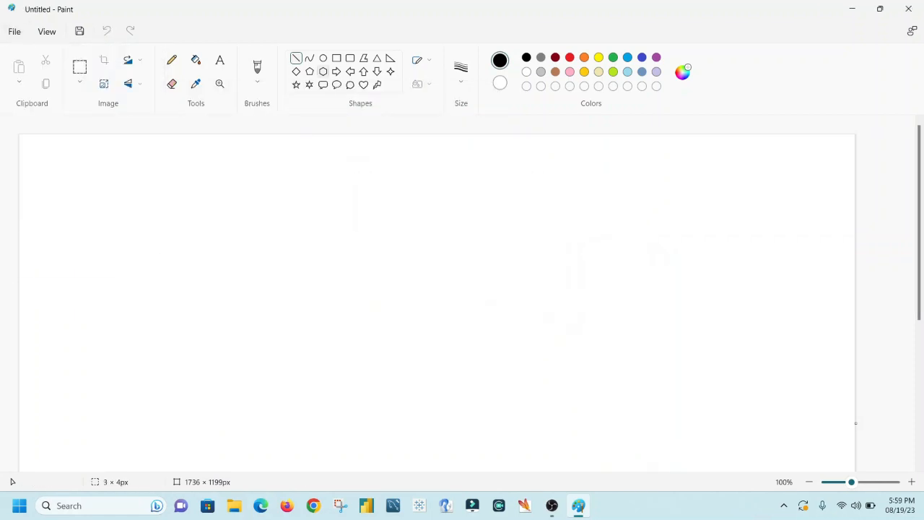
Draw two overlapping ovals, about 525 × 441 px and about 455 × 409 px, on the blank canvas
left_click(323, 58)
mouse_move(182, 172)
left_mouse_down()
mouse_move(351, 333)
mouse_move(434, 385)
left_mouse_up()
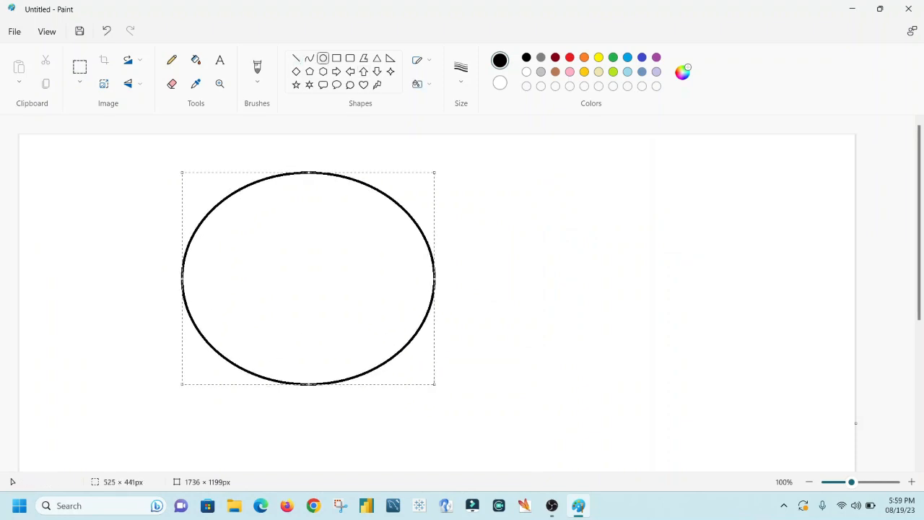
left_click_drag(337, 154, 555, 351)
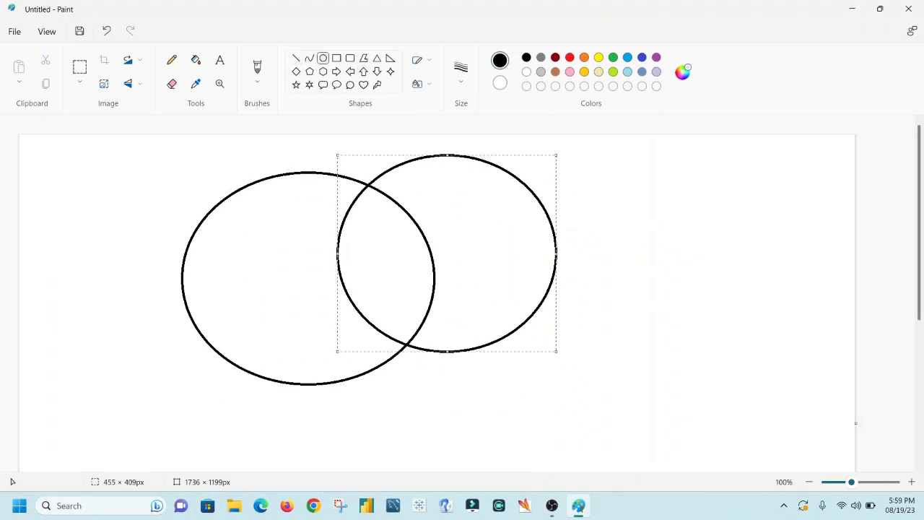
Save the ovals drawing to the Desktop as a PNG picture named "2nd program"
left_click(15, 32)
mouse_move(79, 131)
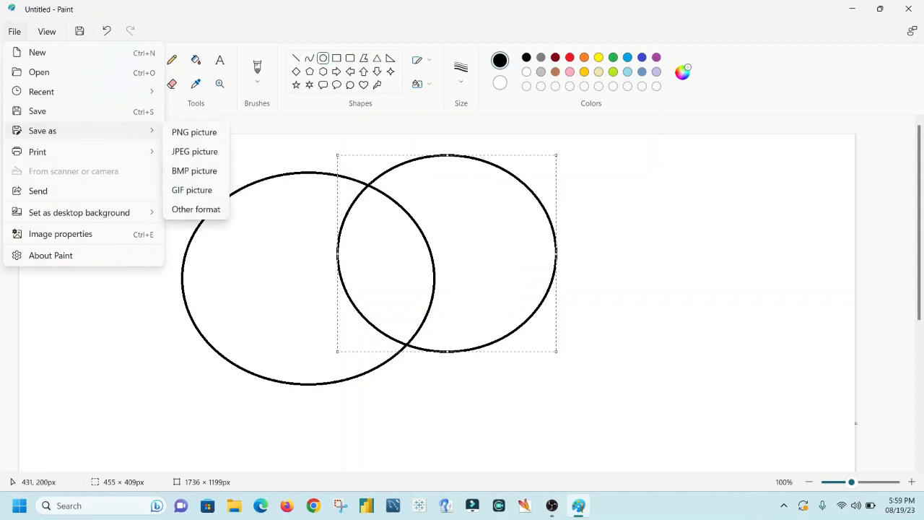
left_click(195, 132)
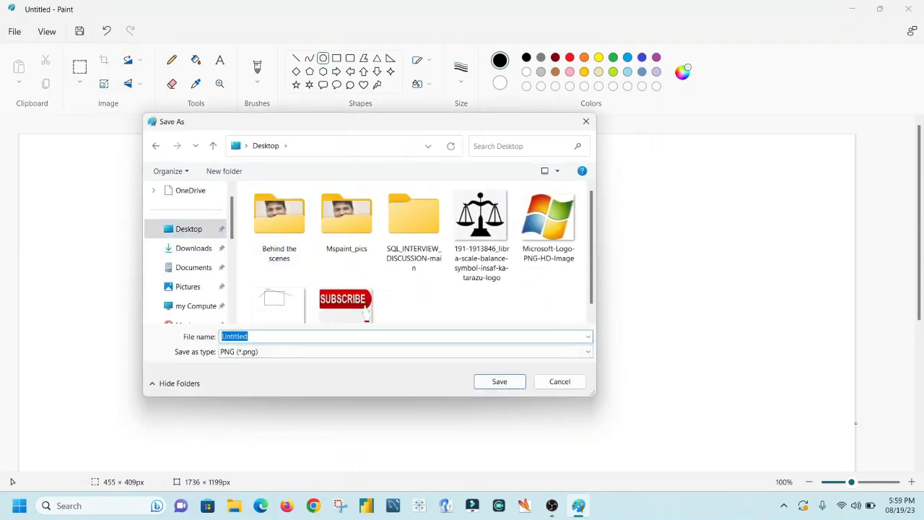
type("2nd program")
key("Return")
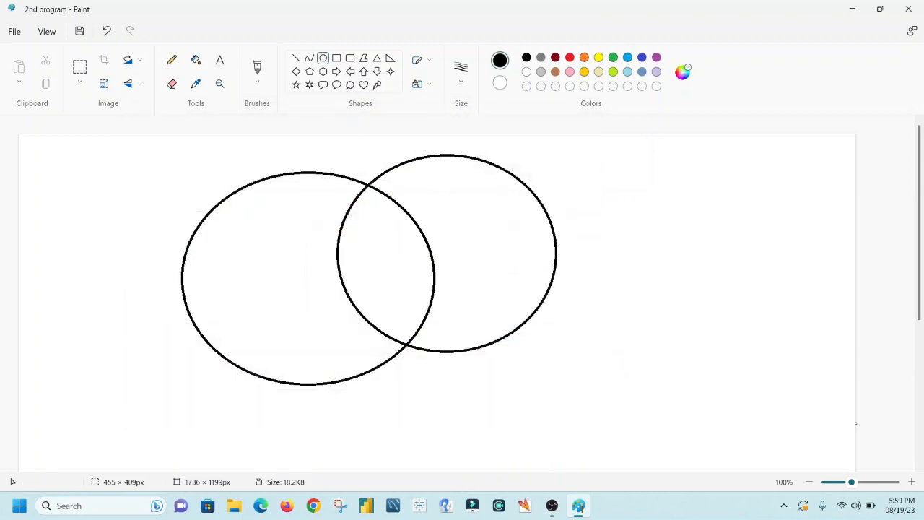
Review the recent pictures list again with the ovals drawing saved
left_click(15, 32)
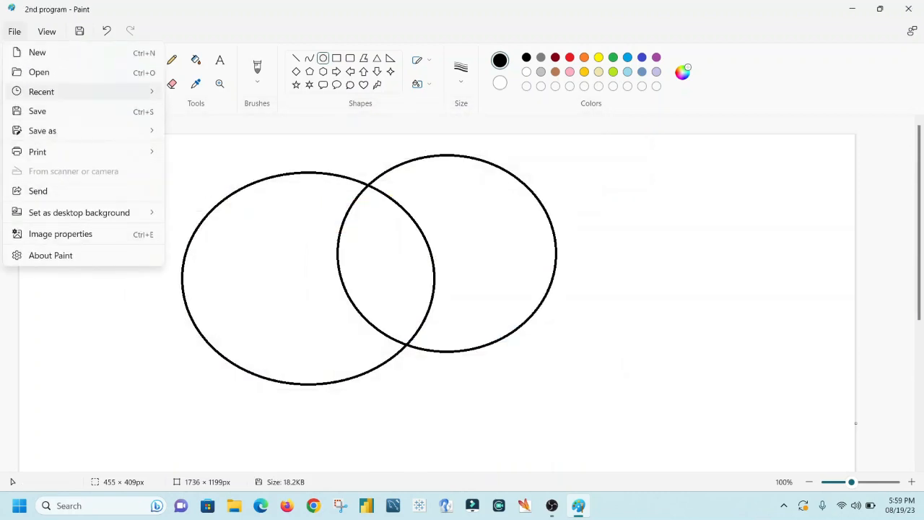
mouse_move(84, 92)
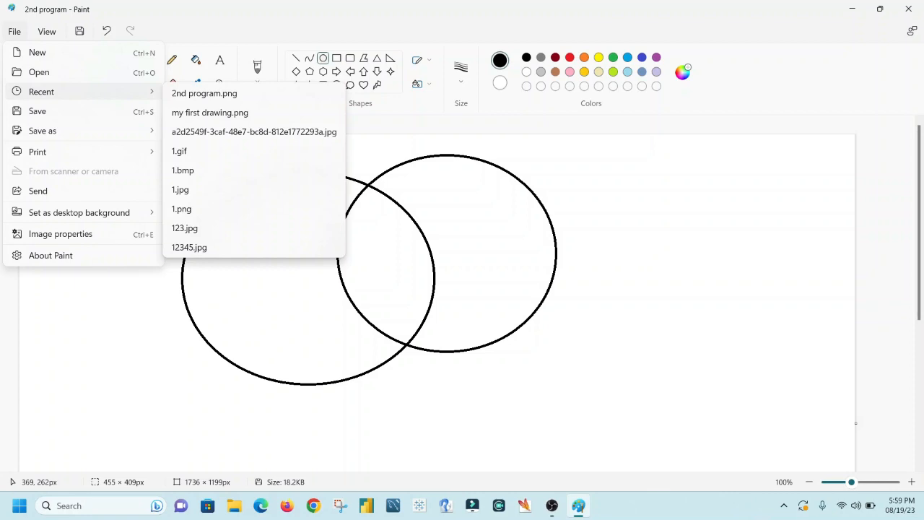
left_click(813, 354)
Start a new blank image and draw a right arrow about 586 × 272 px overlapped by an up arrow about 370 × 470 px
left_click(14, 31)
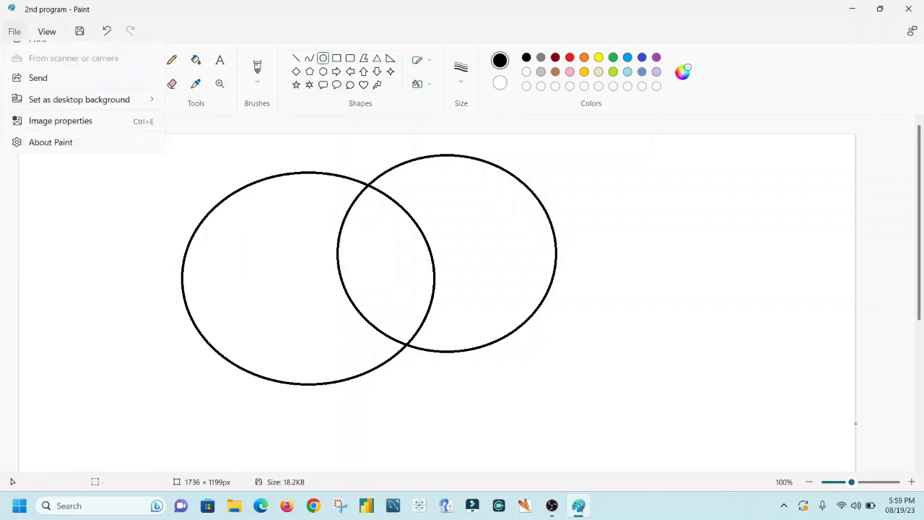
left_click(35, 51)
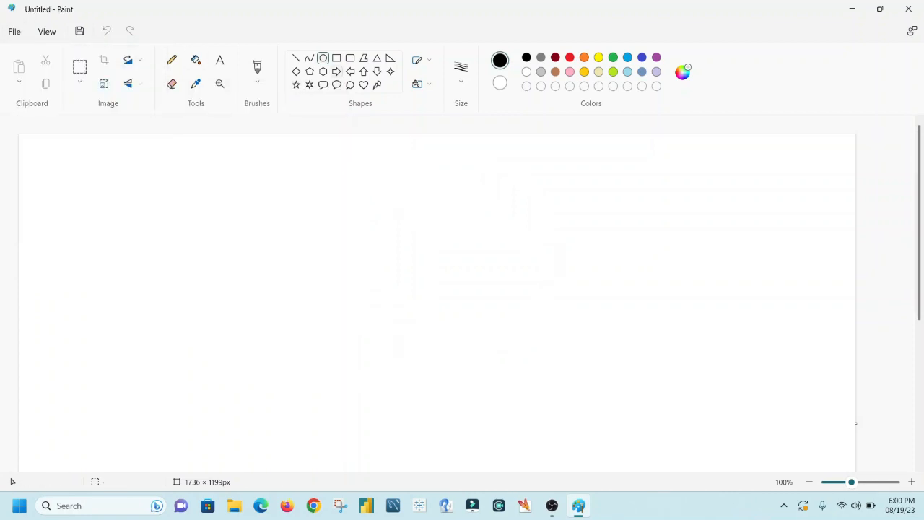
left_click(337, 72)
left_click_drag(190, 213, 473, 345)
left_click(364, 72)
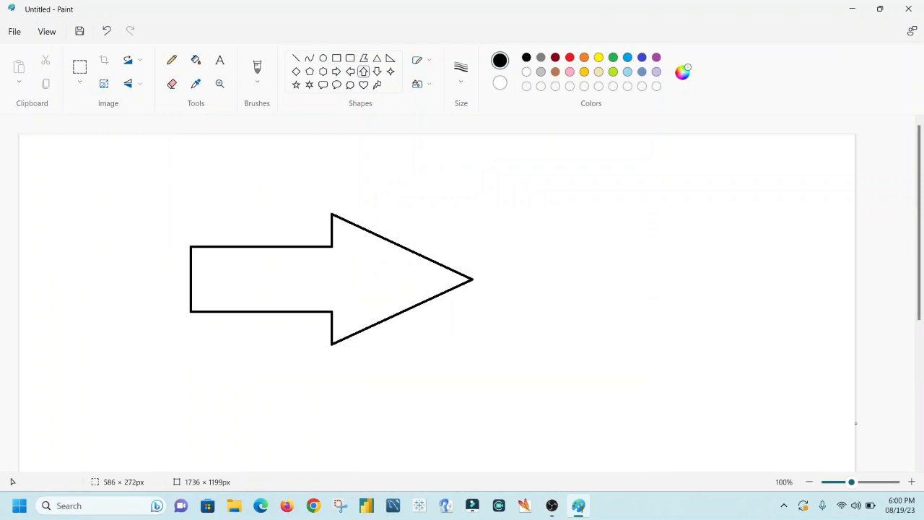
left_click_drag(310, 164, 487, 389)
Save the arrows drawing to the Desktop as a JPEG picture named "2356"
left_click(15, 31)
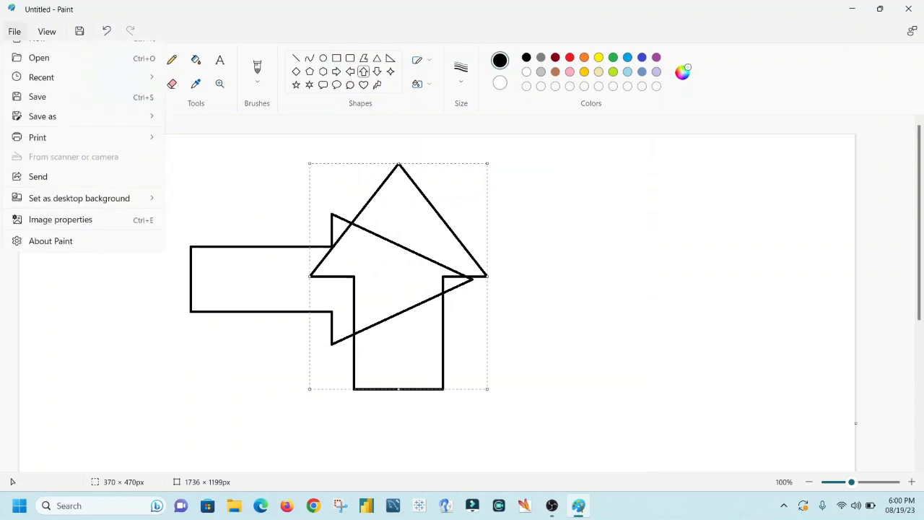
mouse_move(87, 130)
left_click(194, 151)
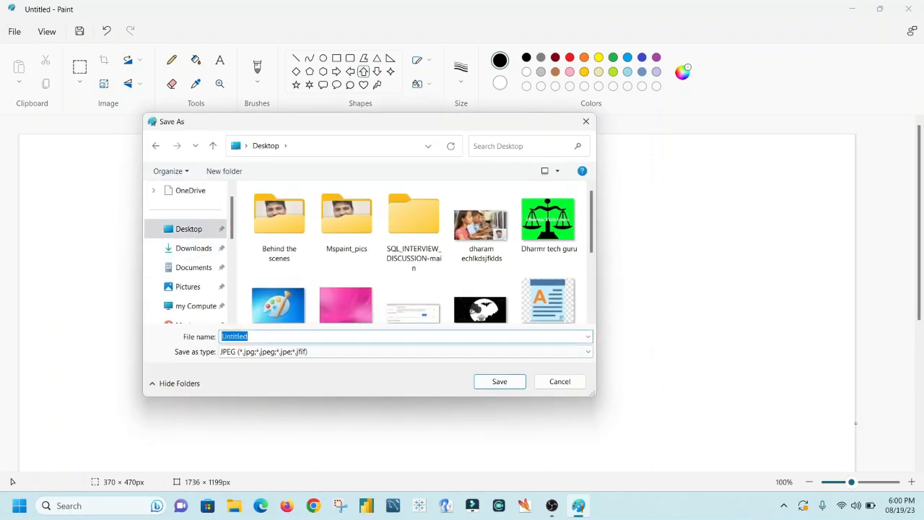
type("2356")
key("Return")
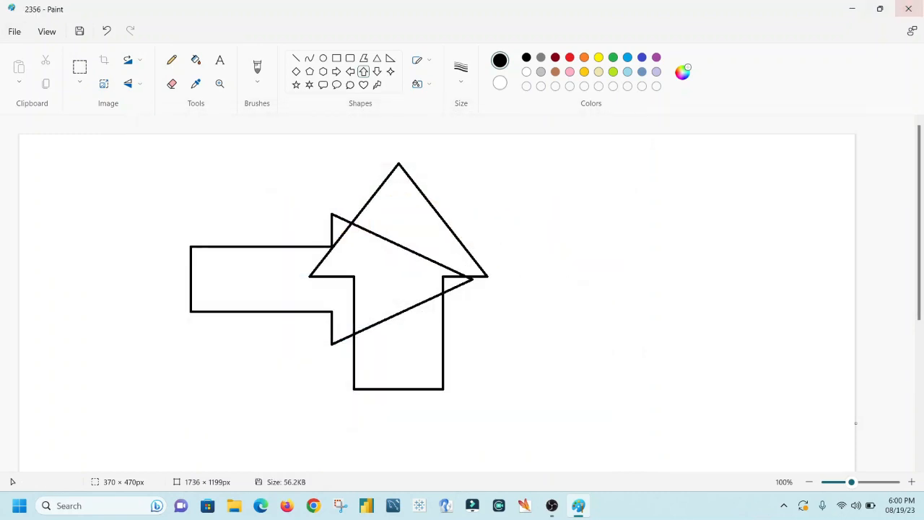
Show the available print commands for the arrows drawing
left_click(14, 31)
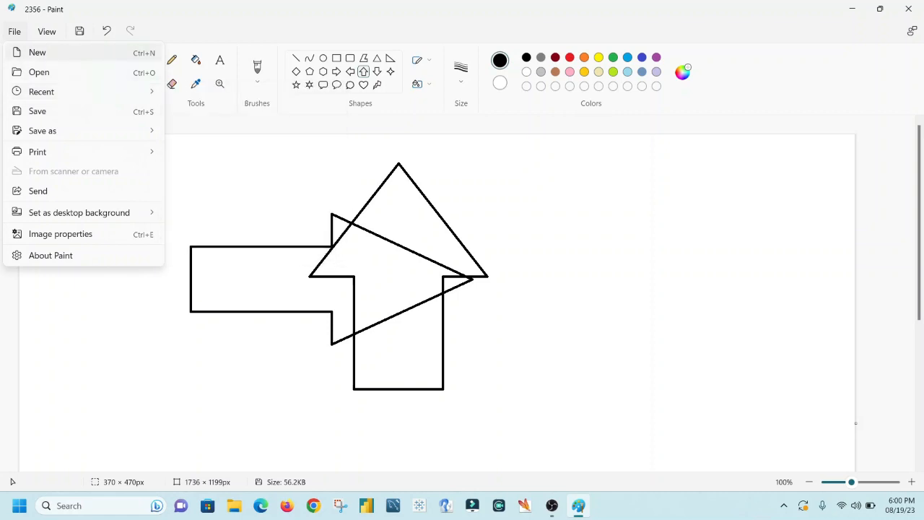
mouse_move(72, 151)
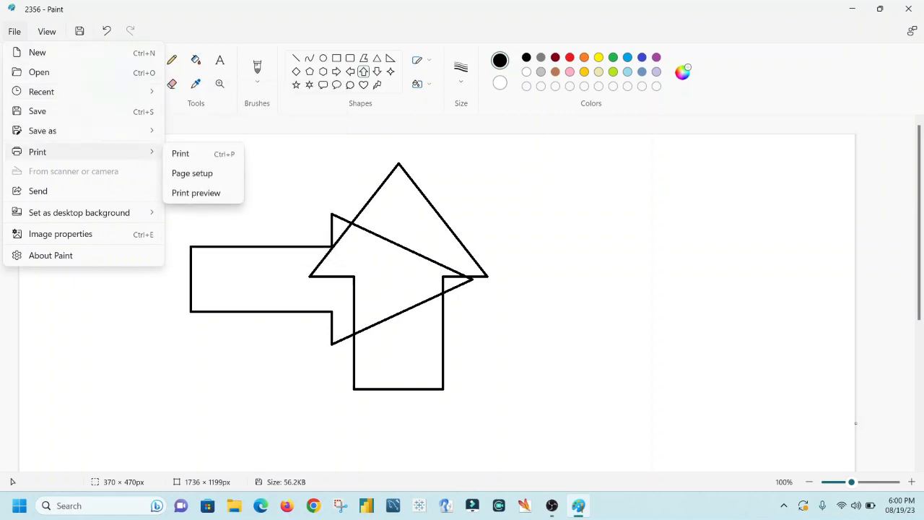